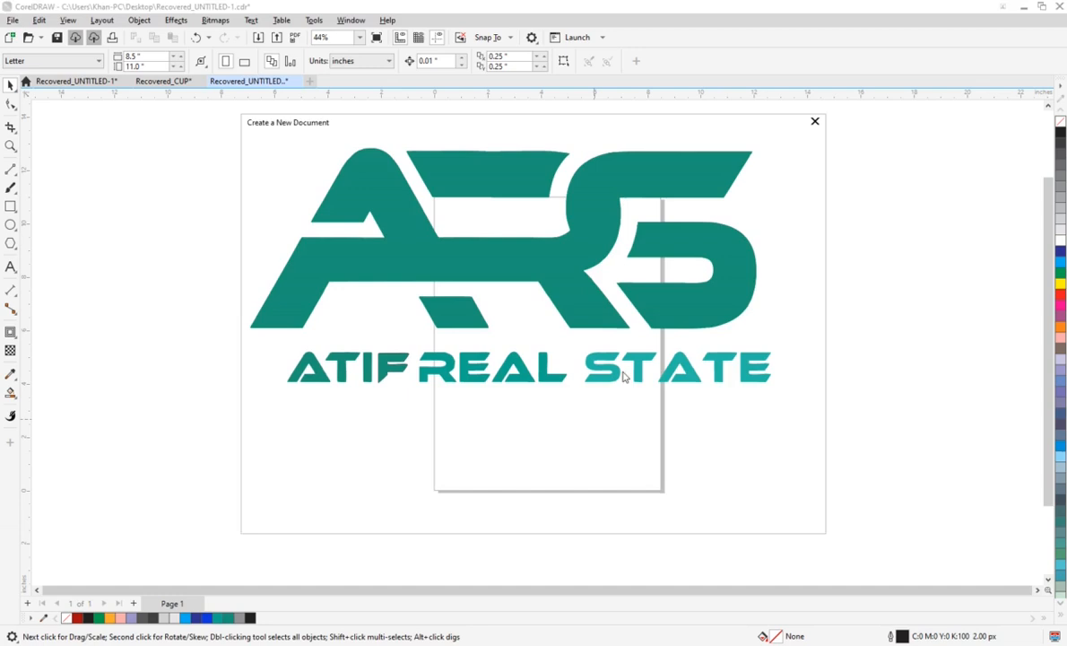
# Step: Create a new Letter-size document and sketch a tall rectangle about 1.5 × 6.3 in beside the page
pyautogui.click(741, 517)
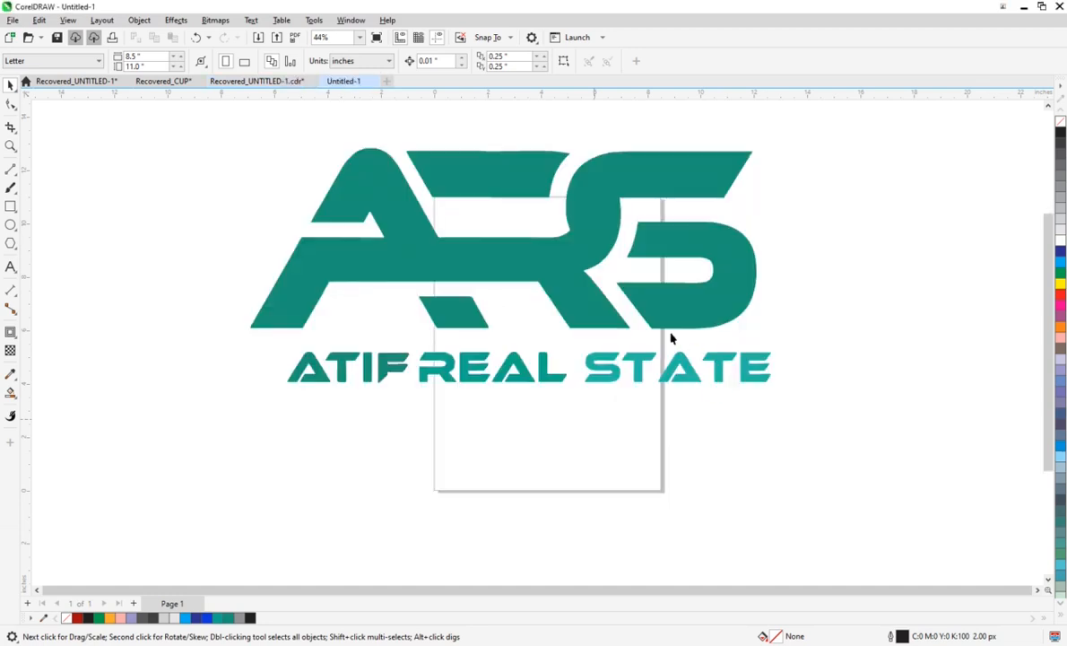
pyautogui.click(11, 206)
pyautogui.moveTo(215, 196); pyautogui.dragTo(270, 419)
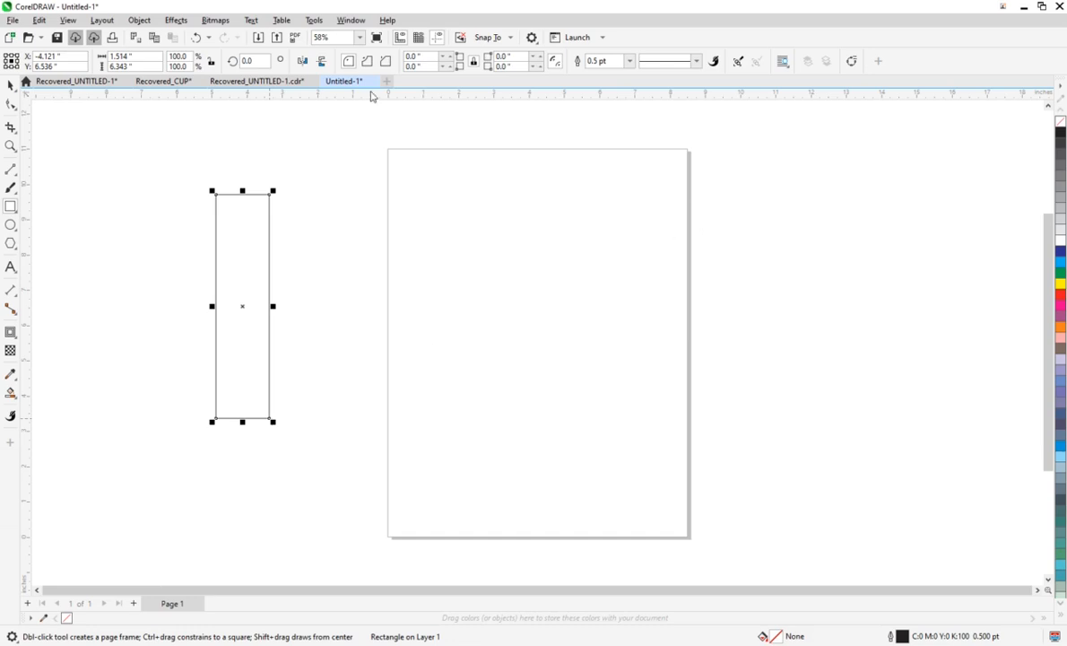
# Step: Convert the rectangle to curves and shift both bottom corner nodes left to form a slanted bar
pyautogui.click(14, 106)
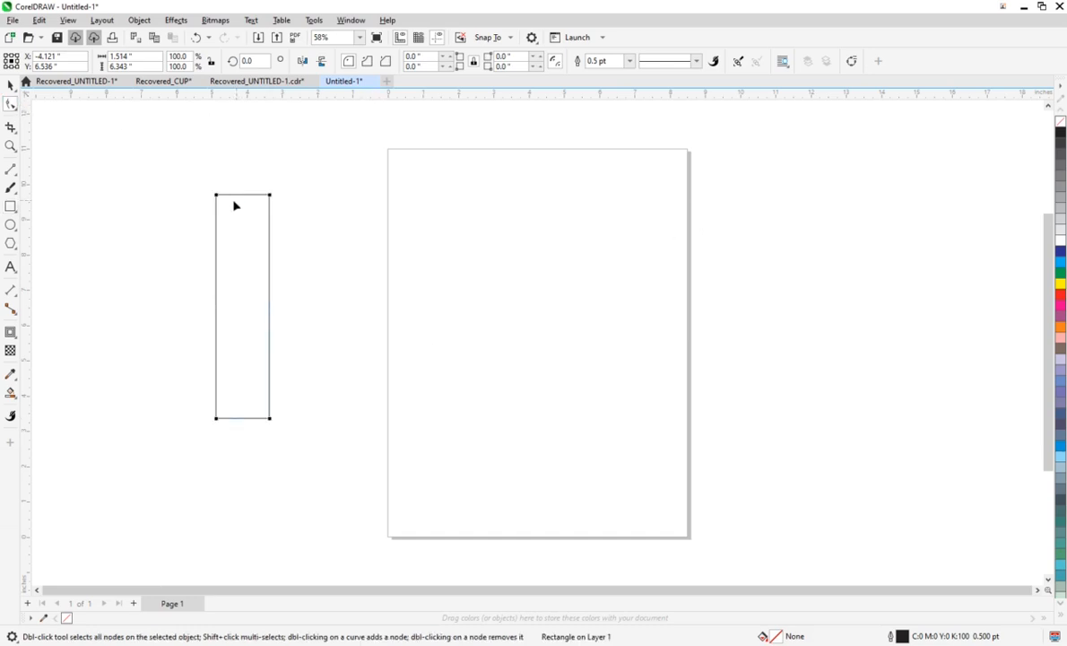
pyautogui.hotkey('ctrl', 'q')
pyautogui.moveTo(198, 410); pyautogui.dragTo(130, 416)
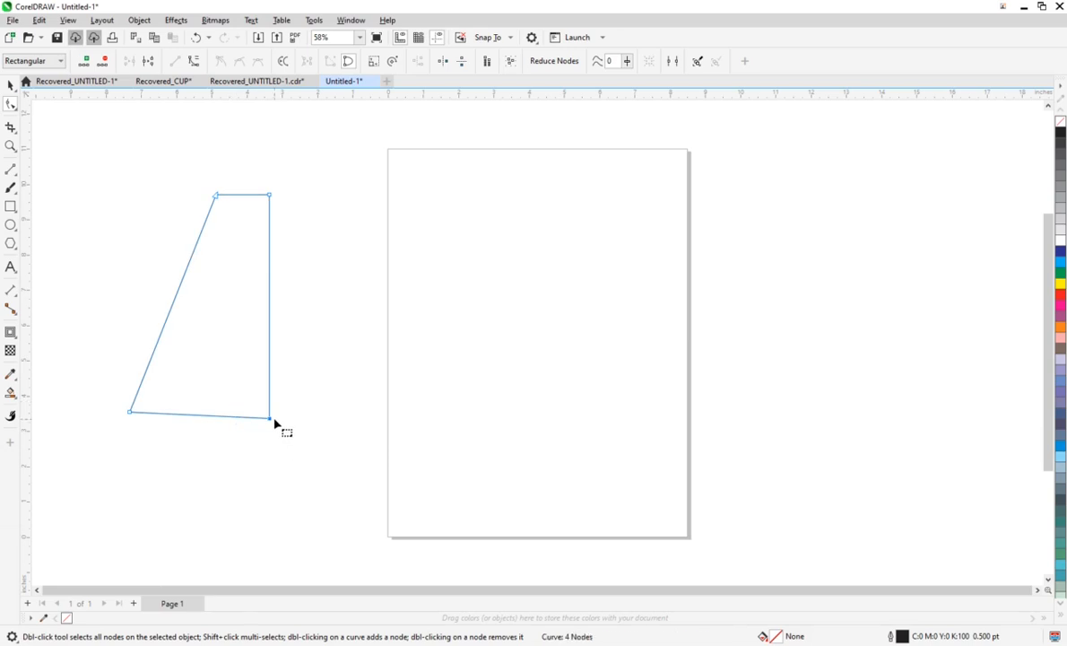
pyautogui.moveTo(271, 419); pyautogui.dragTo(186, 414)
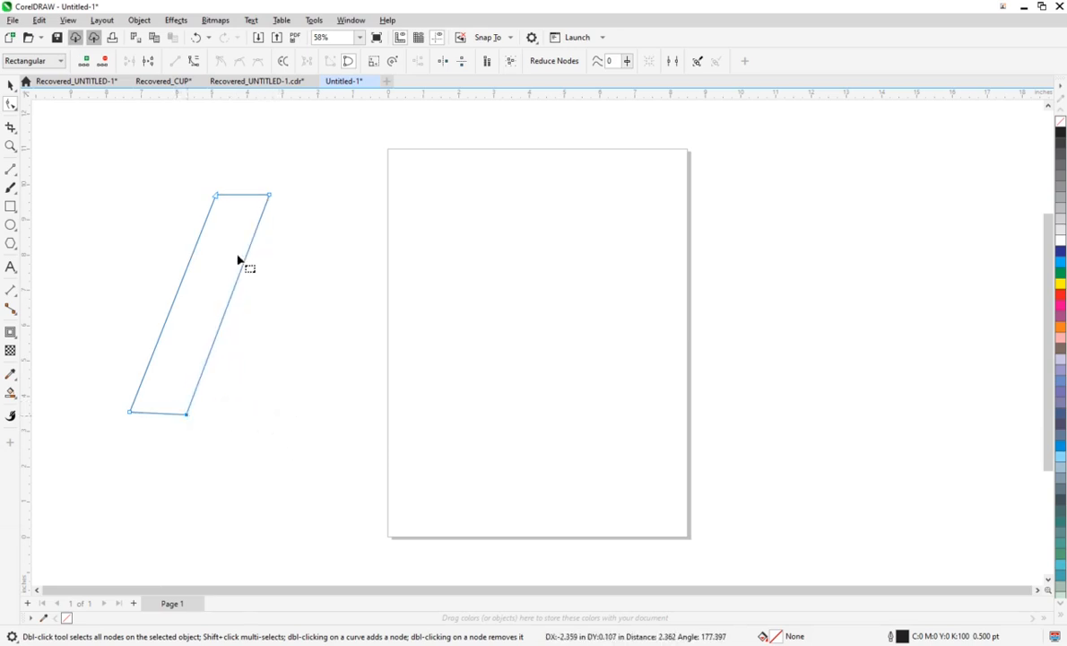
# Step: Adjust the slanted bar's upper-left node, then bend its top edge upward into a rounded arch
pyautogui.scroll(1, 249, 267)
pyautogui.moveTo(199, 180); pyautogui.dragTo(208, 202)
pyautogui.click(241, 191)
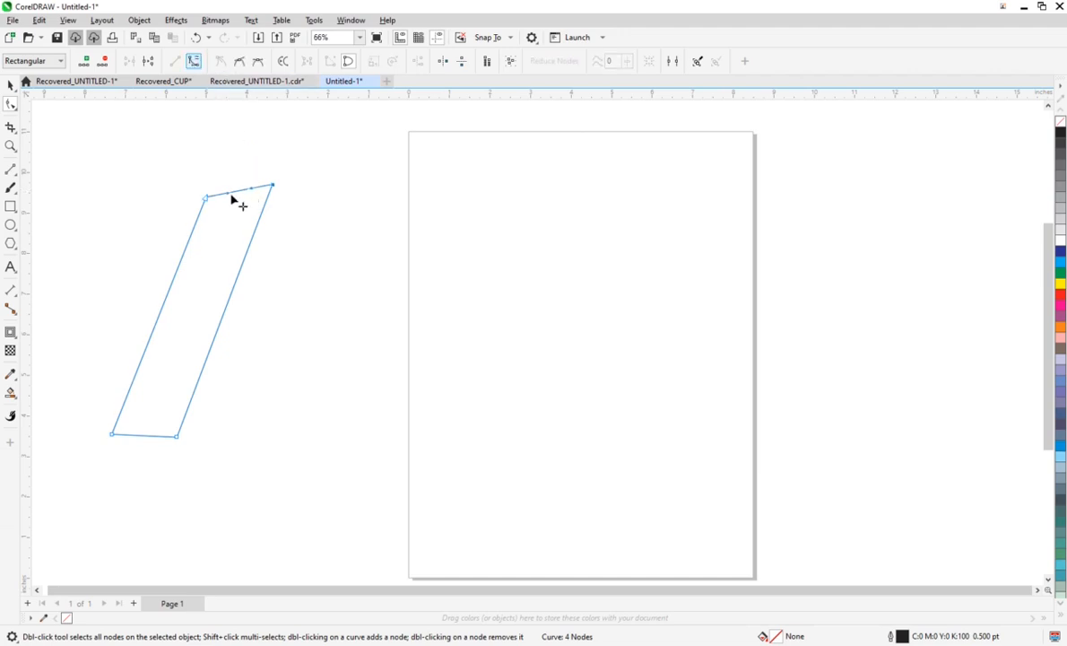
pyautogui.moveTo(234, 193); pyautogui.dragTo(237, 176)
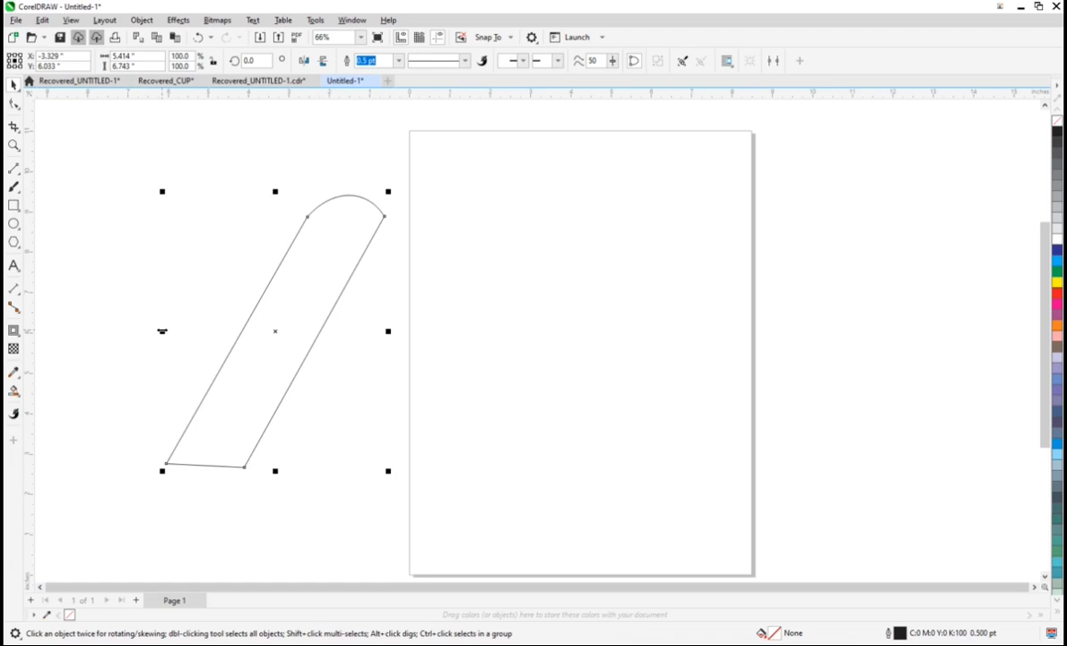
pyautogui.moveTo(162, 331); pyautogui.dragTo(163, 330)
pyautogui.moveTo(426, 365); pyautogui.dragTo(478, 342)
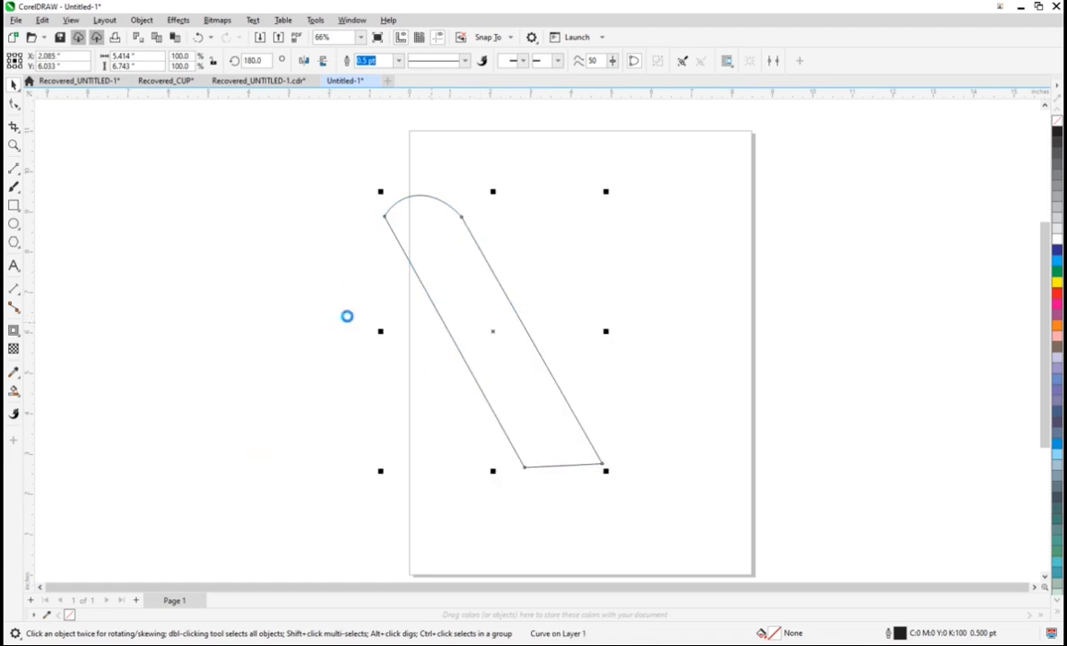
pyautogui.hotkey('ctrl', 'z')
# Step: Mirror a copy of the slanted bar horizontally and nudge it to X 0.215 in so both rounded tops overlap into an A shape
pyautogui.moveTo(162, 331); pyautogui.dragTo(431, 348)
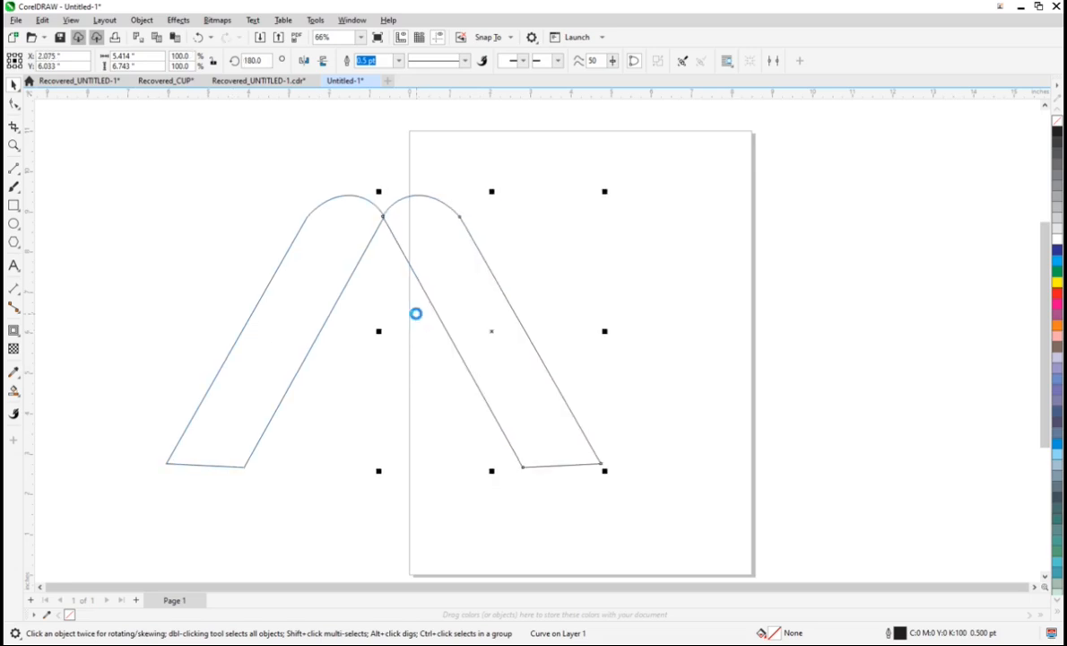
pyautogui.press('Left')
pyautogui.press('Left')
pyautogui.press('Left')
pyautogui.press('Left')
pyautogui.press('Left')
pyautogui.press('Left')
pyautogui.press('Left')
pyautogui.press('Left')
pyautogui.press('Left')
pyautogui.press('Left')
pyautogui.press('Left')
pyautogui.press('Left')
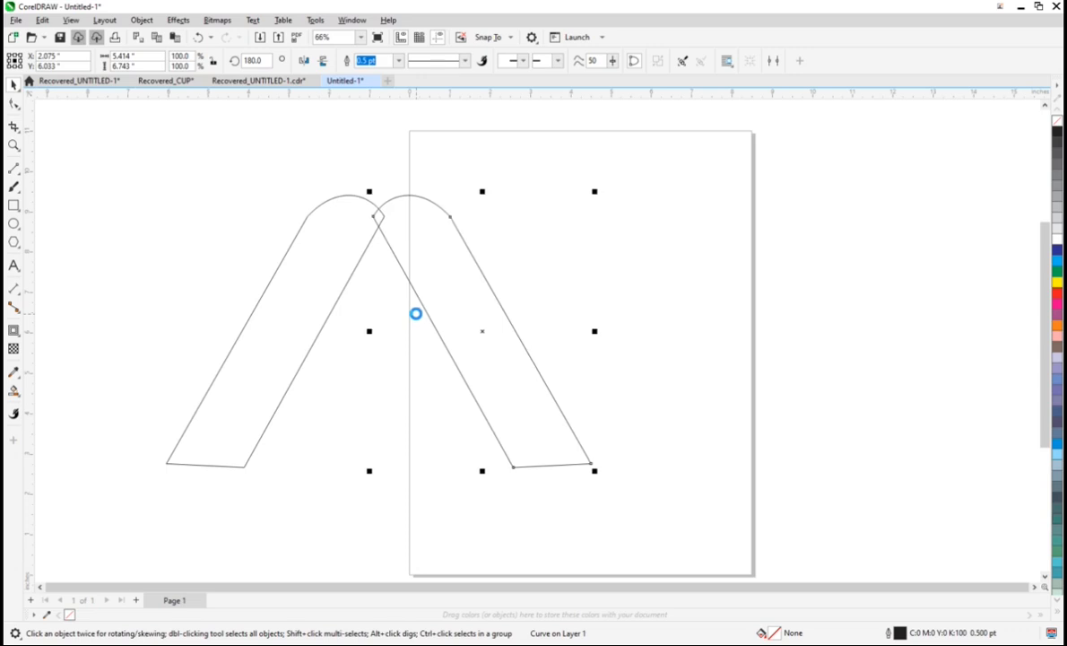
pyautogui.press('Left')
pyautogui.press('Left')
pyautogui.press('Left')
pyautogui.press('Left')
pyautogui.press('Left')
pyautogui.press('Left')
pyautogui.press('Left')
pyautogui.press('Left')
pyautogui.press('Left')
pyautogui.press('Left')
pyautogui.press('Left')
pyautogui.press('Left')
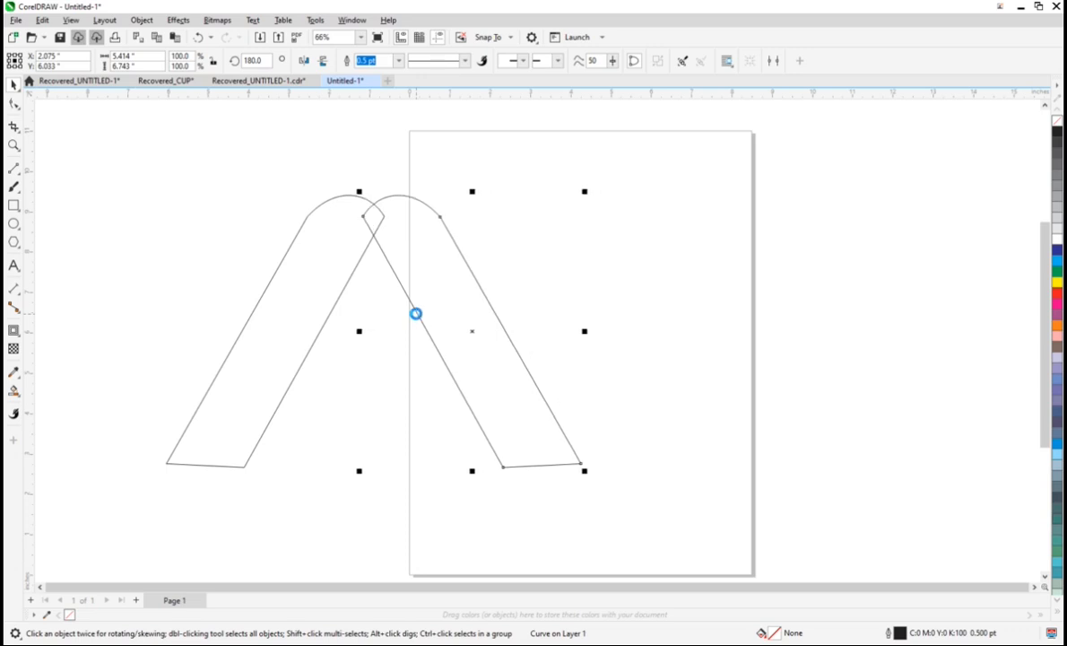
pyautogui.press('Left')
pyautogui.press('Left')
pyautogui.press('Left')
pyautogui.press('Left')
pyautogui.press('Left')
pyautogui.press('Left')
pyautogui.press('Left')
pyautogui.press('Left')
pyautogui.press('Left')
pyautogui.press('Left')
pyautogui.press('Left')
pyautogui.press('Left')
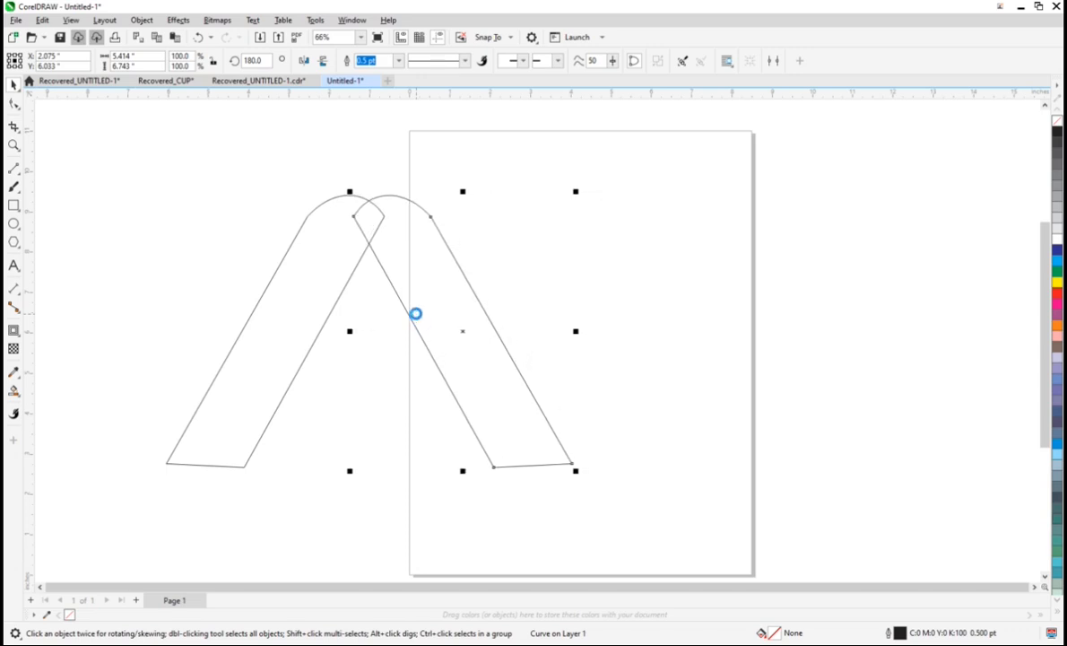
pyautogui.press('Left')
pyautogui.press('Left')
pyautogui.press('Left')
pyautogui.press('Left')
pyautogui.press('Left')
pyautogui.press('Left')
pyautogui.press('Left')
pyautogui.press('Left')
pyautogui.press('Left')
pyautogui.press('Left')
pyautogui.press('Left')
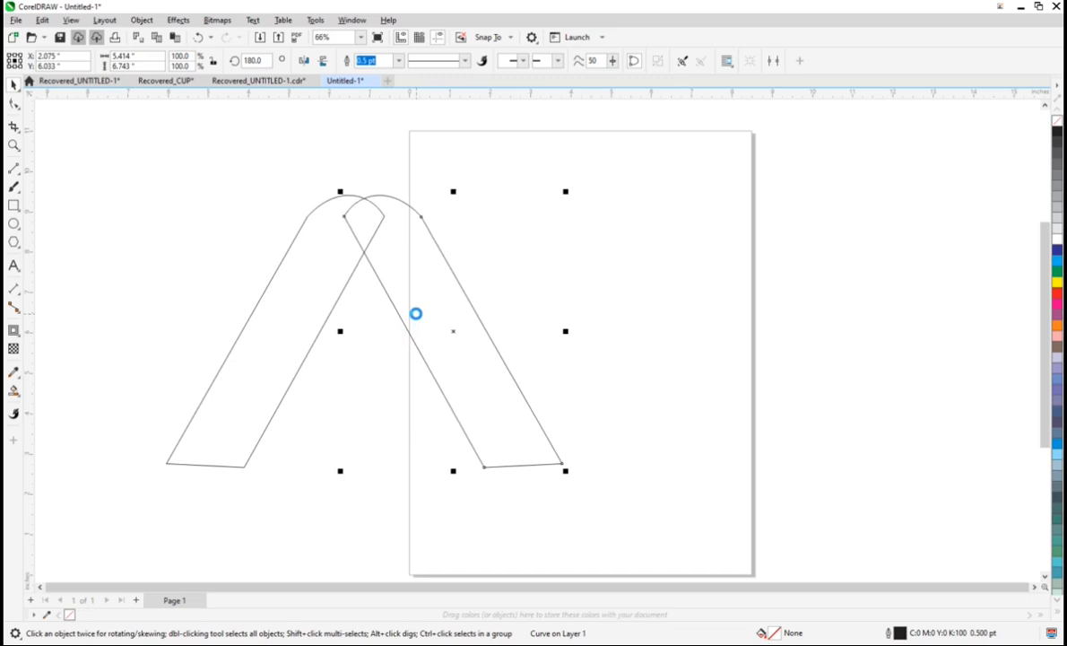
pyautogui.press('Left')
pyautogui.press('Left')
pyautogui.press('Left')
pyautogui.press('Left')
pyautogui.press('Left')
pyautogui.press('Left')
pyautogui.press('Left')
pyautogui.press('Left')
pyautogui.press('Left')
pyautogui.press('Left')
pyautogui.press('Left')
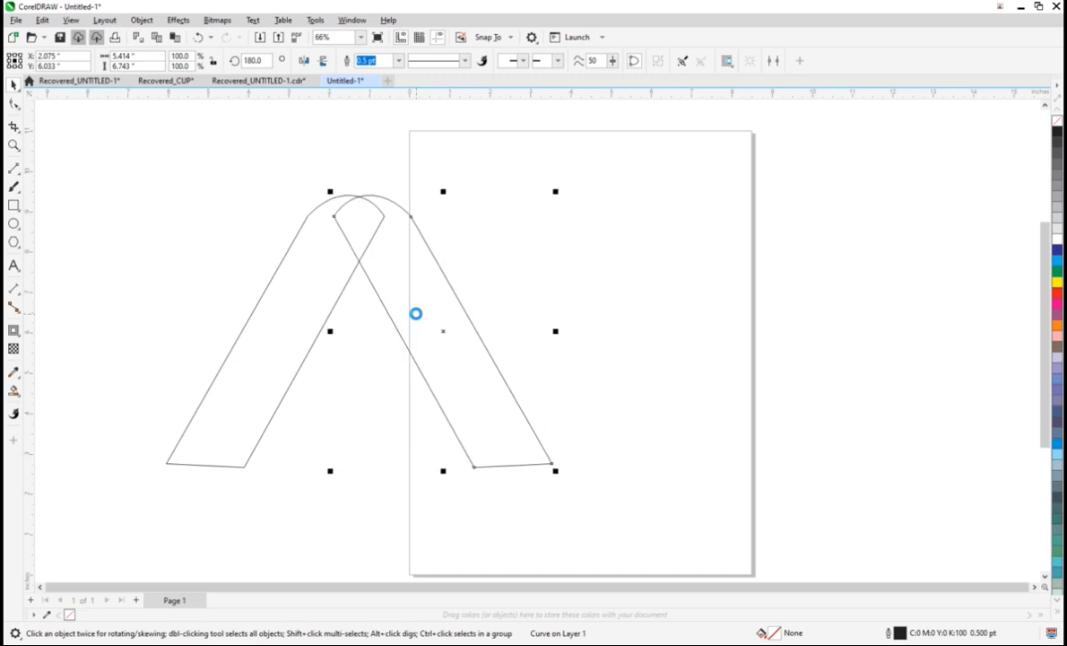
pyautogui.press('Left')
pyautogui.press('Left')
pyautogui.press('Left')
pyautogui.press('Left')
pyautogui.press('Left')
pyautogui.press('Left')
pyautogui.press('Left')
pyautogui.press('Left')
pyautogui.press('Left')
pyautogui.press('Left')
pyautogui.press('Left')
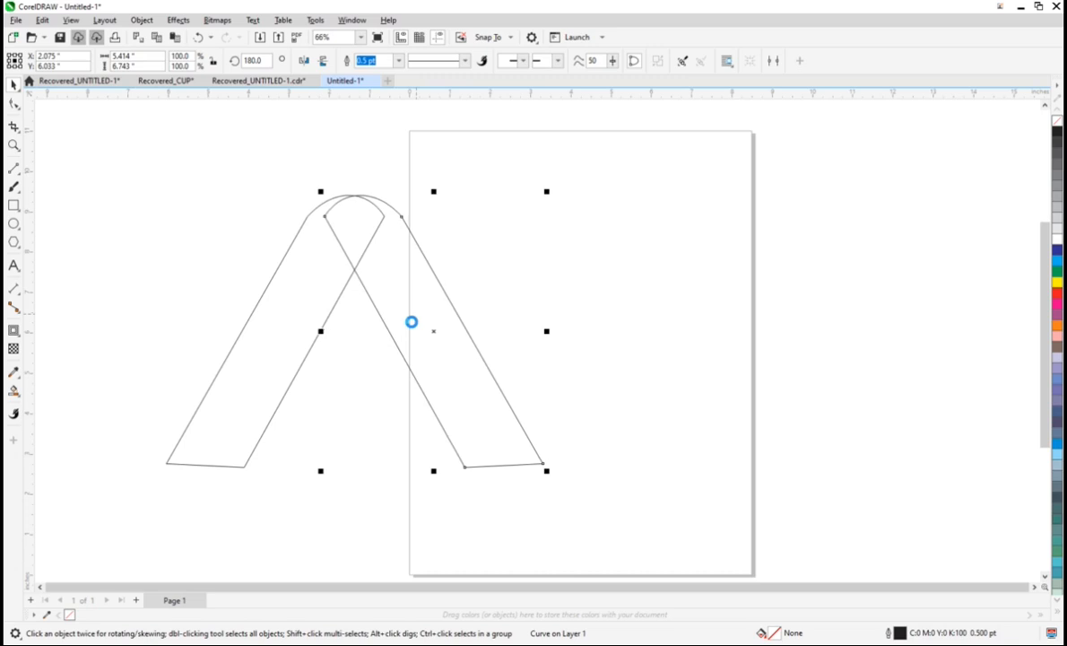
pyautogui.press('Left')
pyautogui.press('Left')
pyautogui.press('Left')
pyautogui.press('Left')
pyautogui.press('Left')
pyautogui.press('Left')
pyautogui.press('Left')
pyautogui.press('Left')
pyautogui.press('Left')
pyautogui.press('Left')
pyautogui.press('Left')
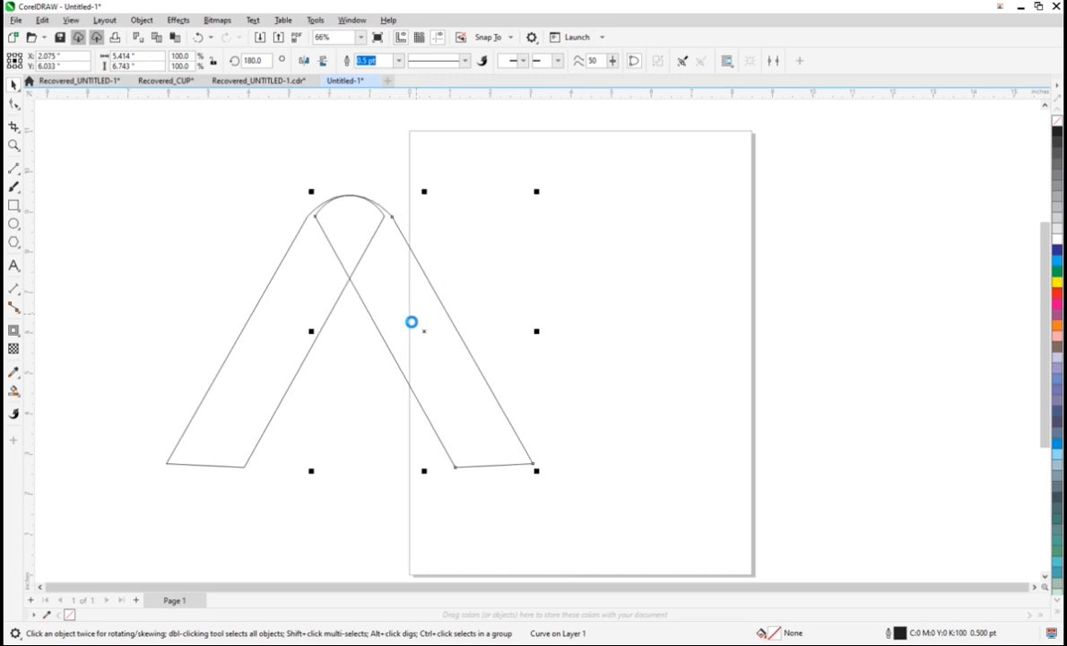
pyautogui.press('Left')
pyautogui.press('Left')
pyautogui.press('Left')
pyautogui.press('Left')
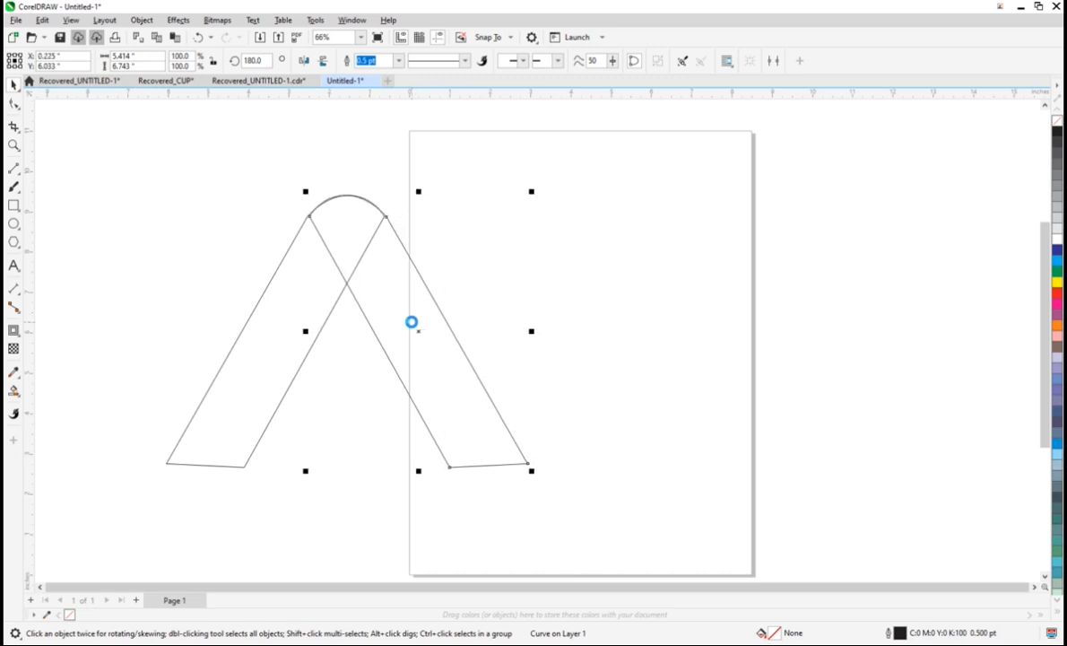
pyautogui.press('Left')
pyautogui.press('Right')
pyautogui.press('Right')
pyautogui.press('Right')
pyautogui.press('Left')
pyautogui.press('Left')
pyautogui.press('Left')
pyautogui.press('Down')
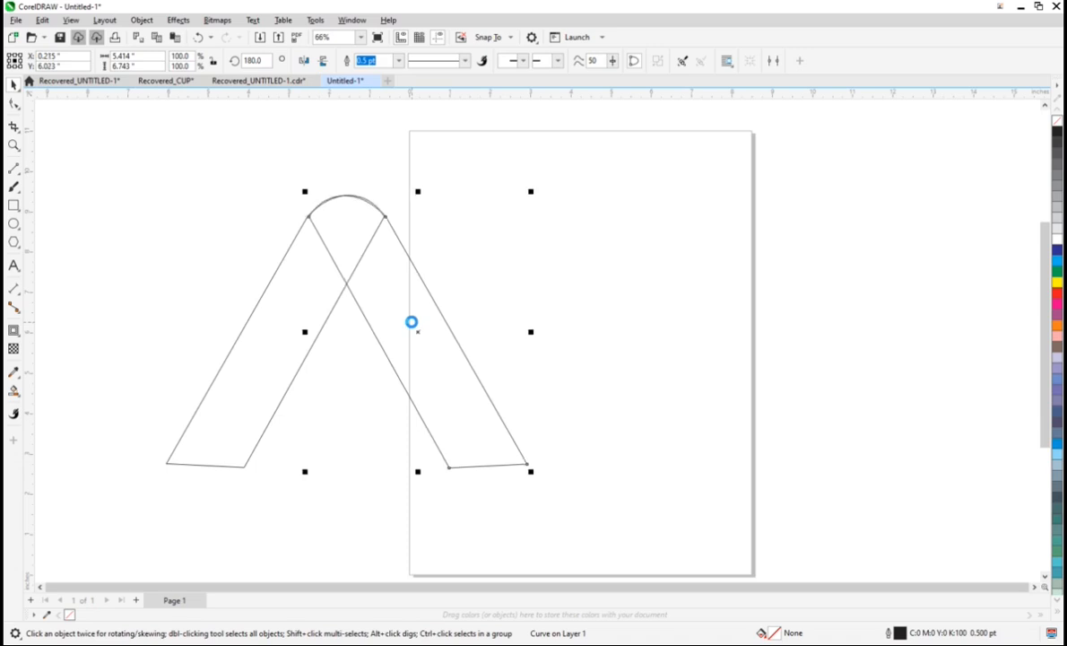
pyautogui.press('Up')
# Step: Draw a crossbar rectangle about 13.5 × 1.3 in from the A's left outer edge past the page's right side
pyautogui.click(14, 206)
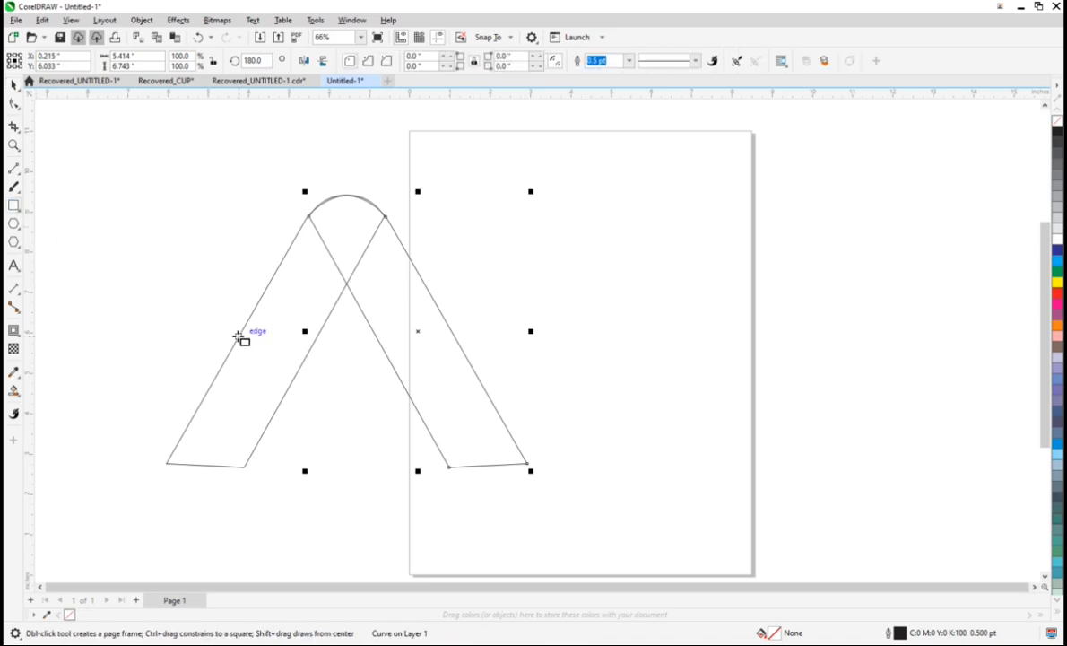
pyautogui.moveTo(238, 340); pyautogui.dragTo(782, 394)
# Step: Draw two horizontal lines, about 3.8 in across the right leg below the crossbar and 3.3 in across the left leg above it
pyautogui.click(14, 171)
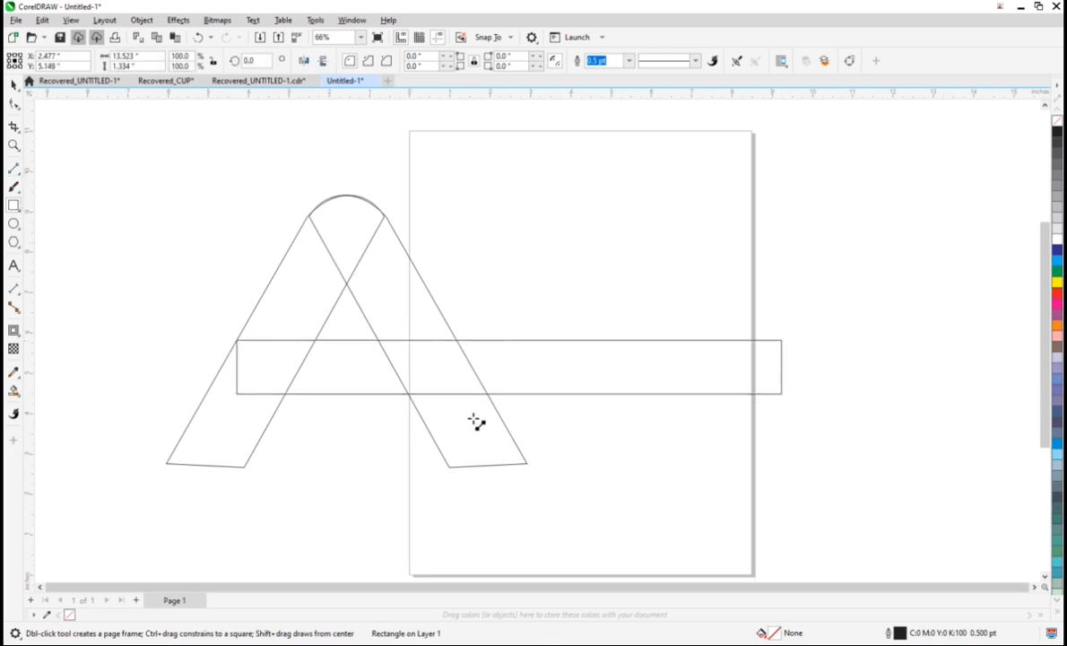
pyautogui.moveTo(522, 411)
pyautogui.mouseDown()
pyautogui.moveTo(364, 426)
pyautogui.moveTo(374, 431)
pyautogui.mouseUp()
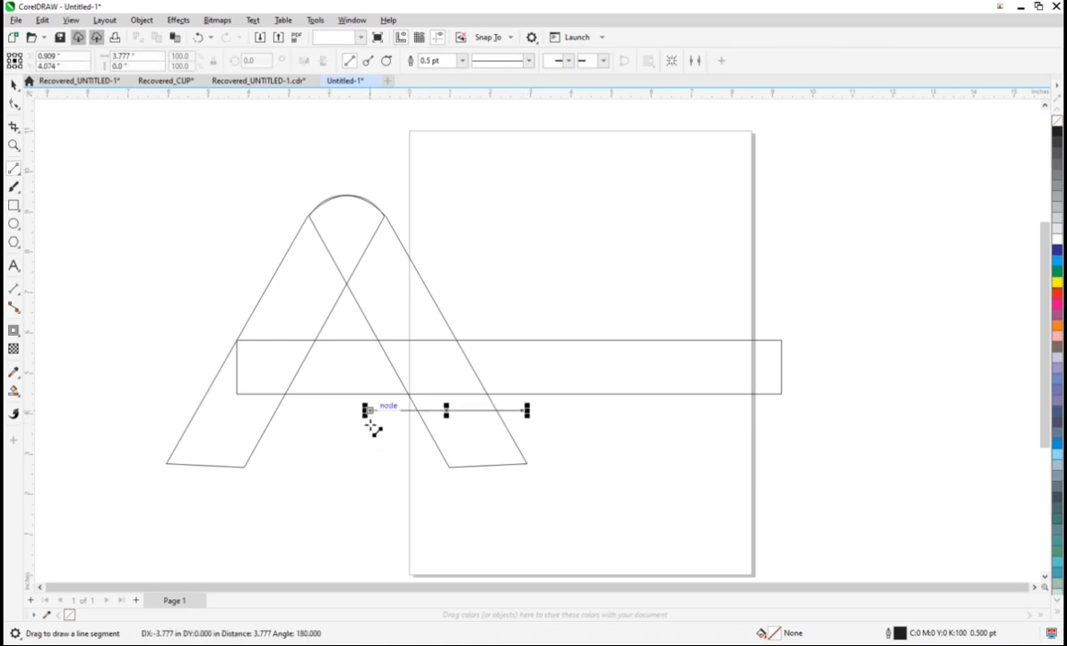
pyautogui.moveTo(339, 326)
pyautogui.mouseDown()
pyautogui.moveTo(231, 312)
pyautogui.moveTo(201, 324)
pyautogui.mouseUp()
pyautogui.click(13, 84)
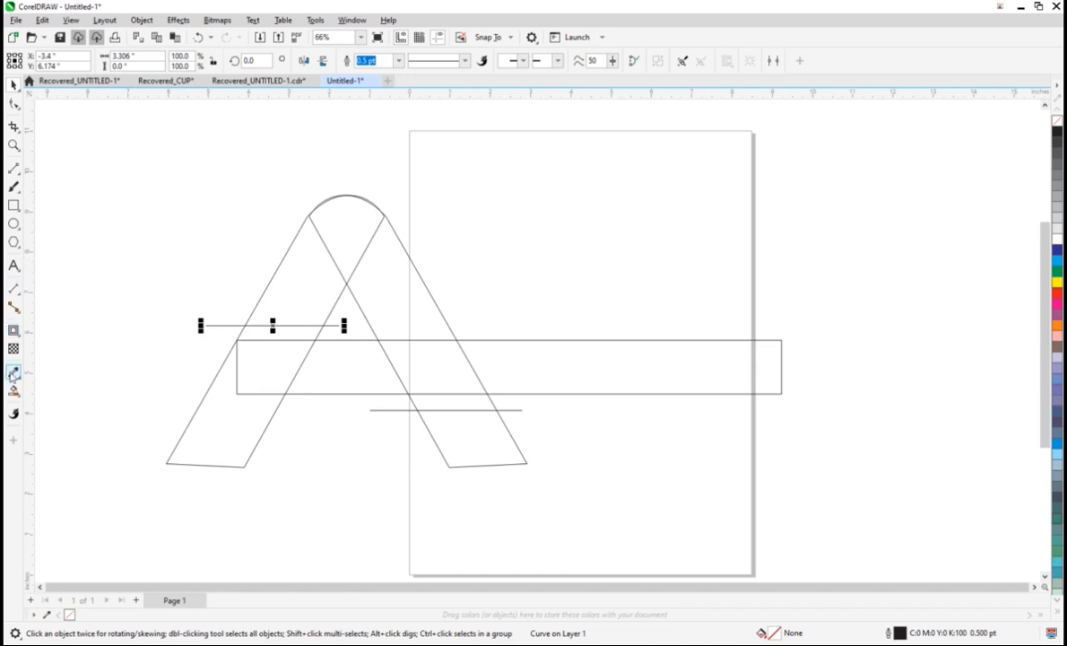
# Step: Smart Fill the A's apex, both legs and the crossbar regions between them with green #1A9578 and a hairline outline
pyautogui.click(14, 390)
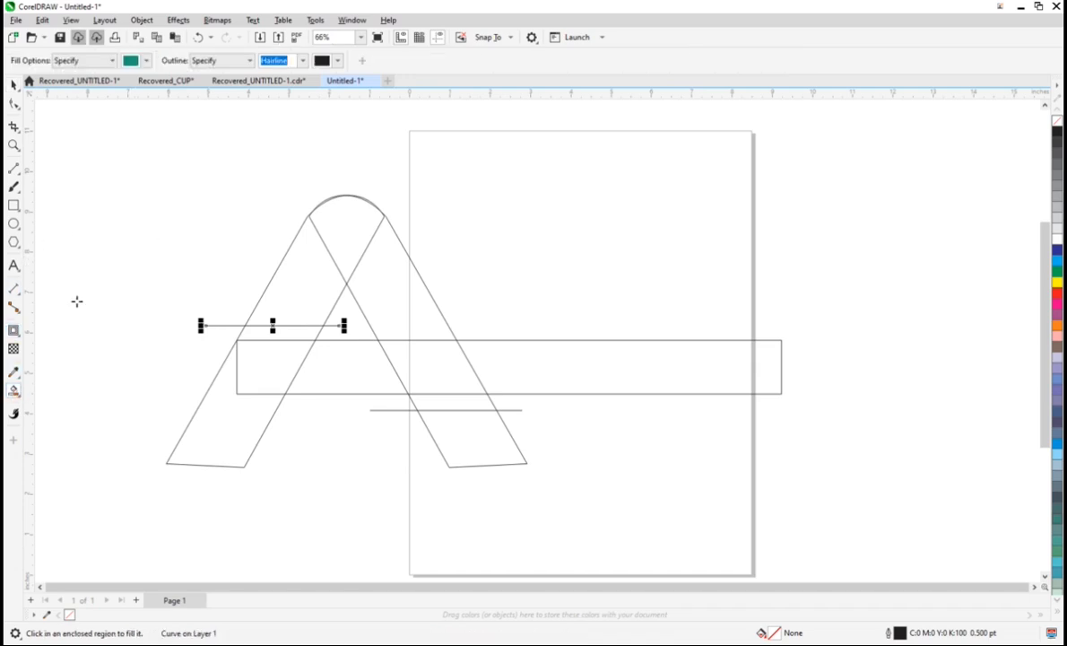
pyautogui.click(333, 222)
pyautogui.click(287, 269)
pyautogui.click(380, 255)
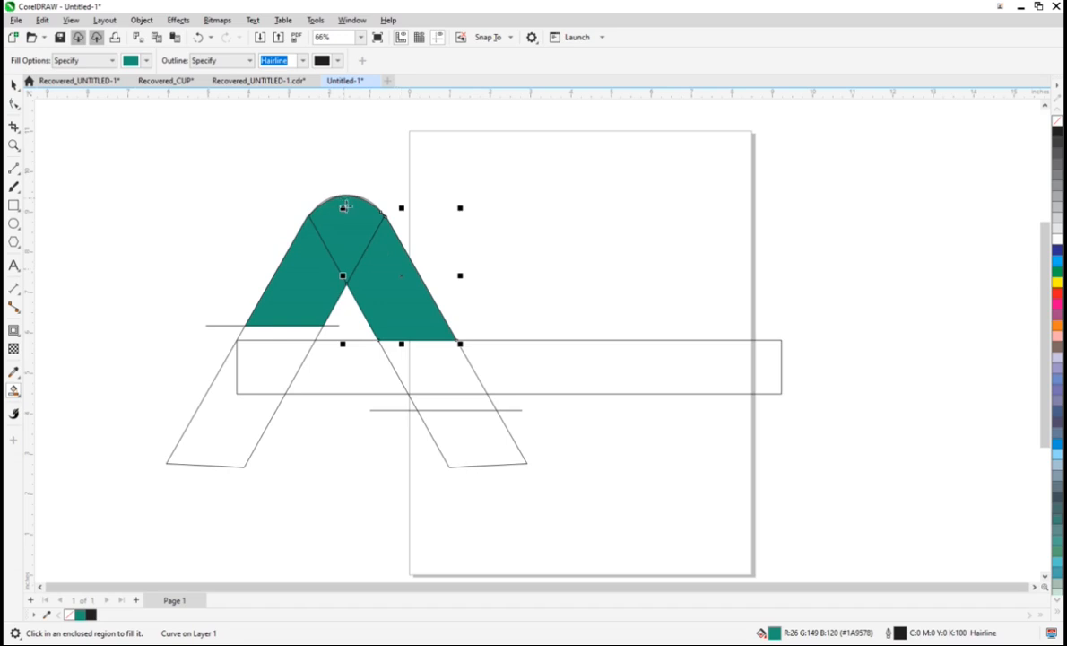
pyautogui.click(434, 366)
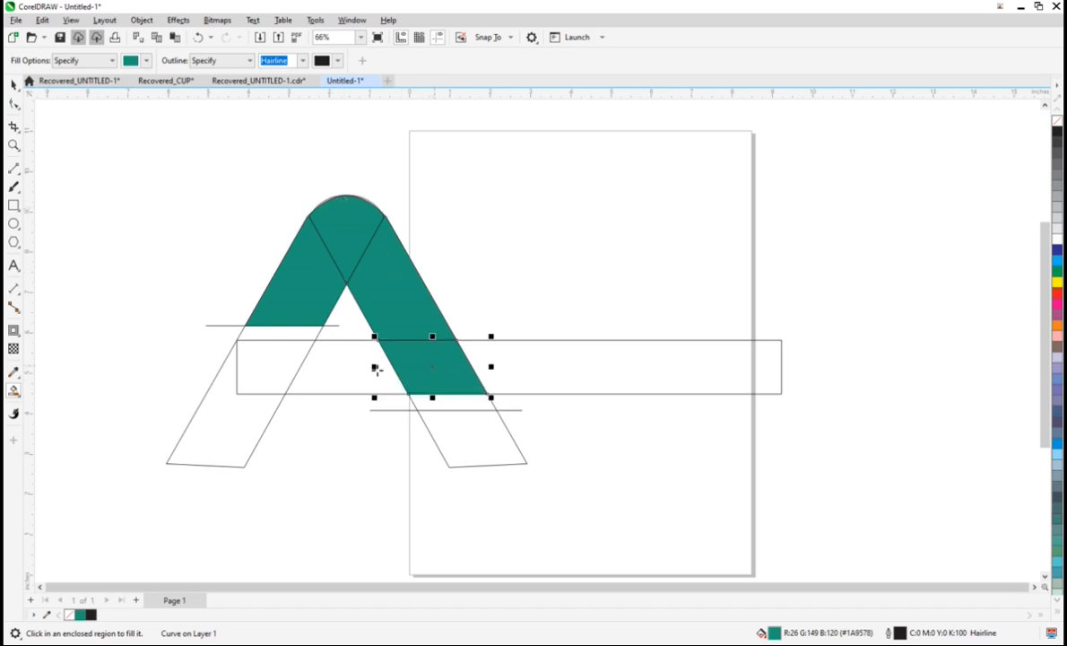
pyautogui.click(314, 363)
pyautogui.click(260, 368)
pyautogui.click(222, 413)
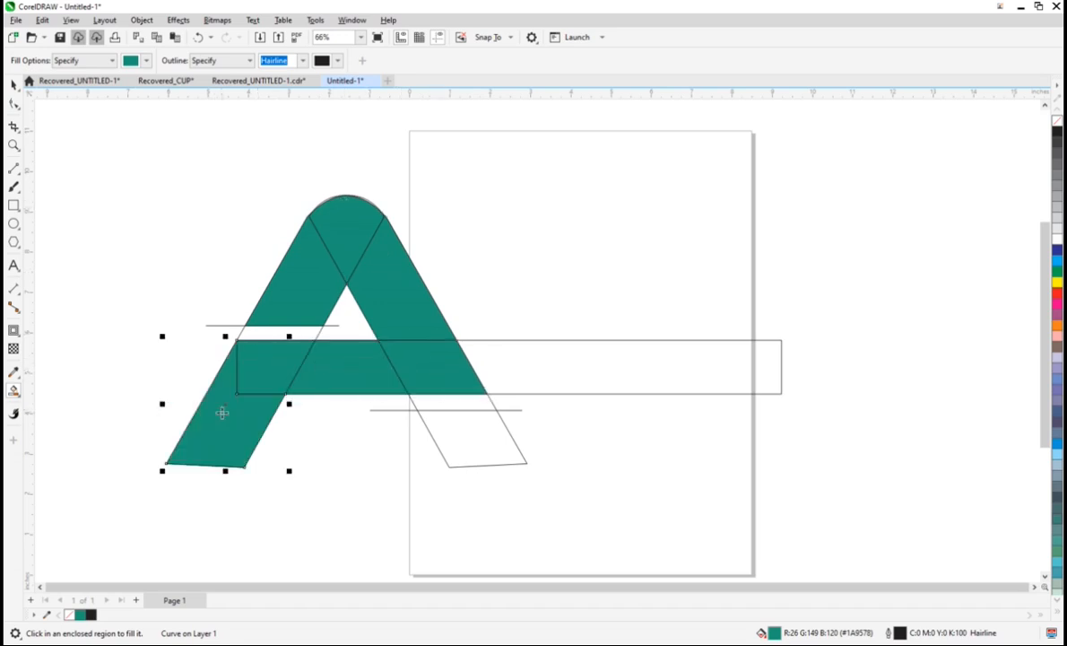
pyautogui.click(469, 433)
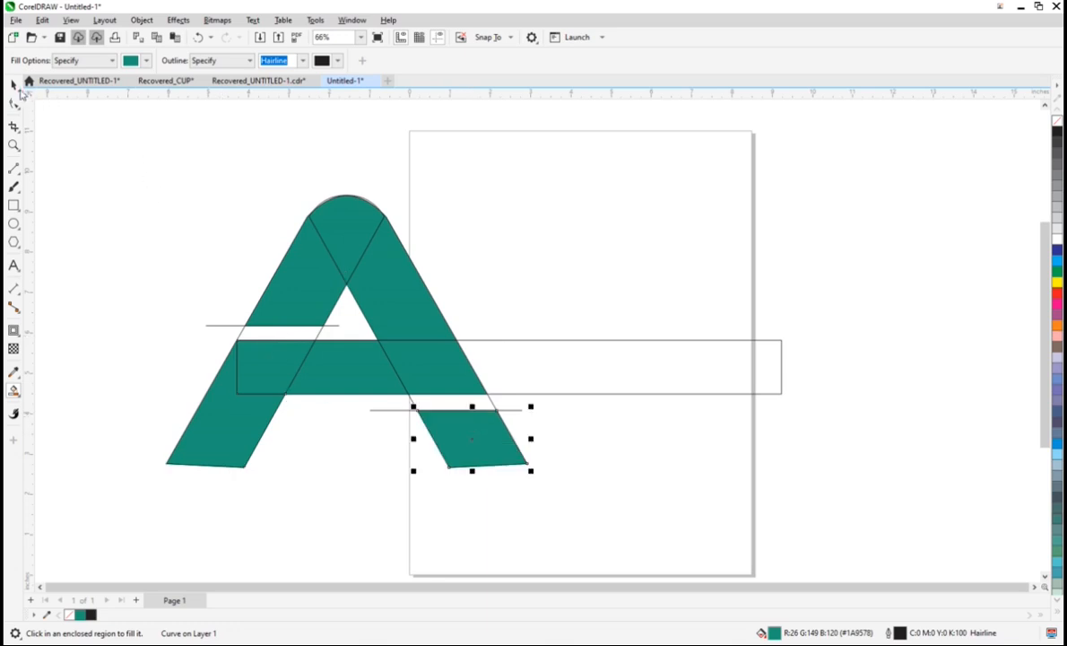
# Step: Weld the filled apex and the two filled upper leg pieces into one shape
pyautogui.click(14, 84)
pyautogui.click(357, 252)
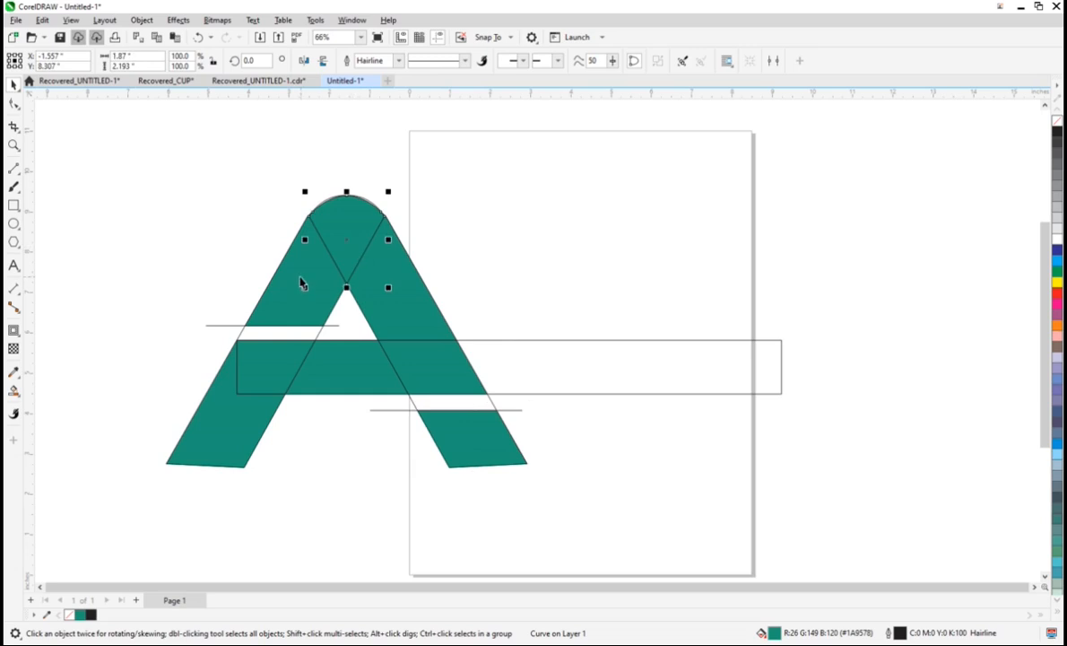
pyautogui.keyDown('shift'); pyautogui.click(302, 283); pyautogui.keyUp('shift')
pyautogui.keyDown('shift'); pyautogui.click(402, 297); pyautogui.keyUp('shift')
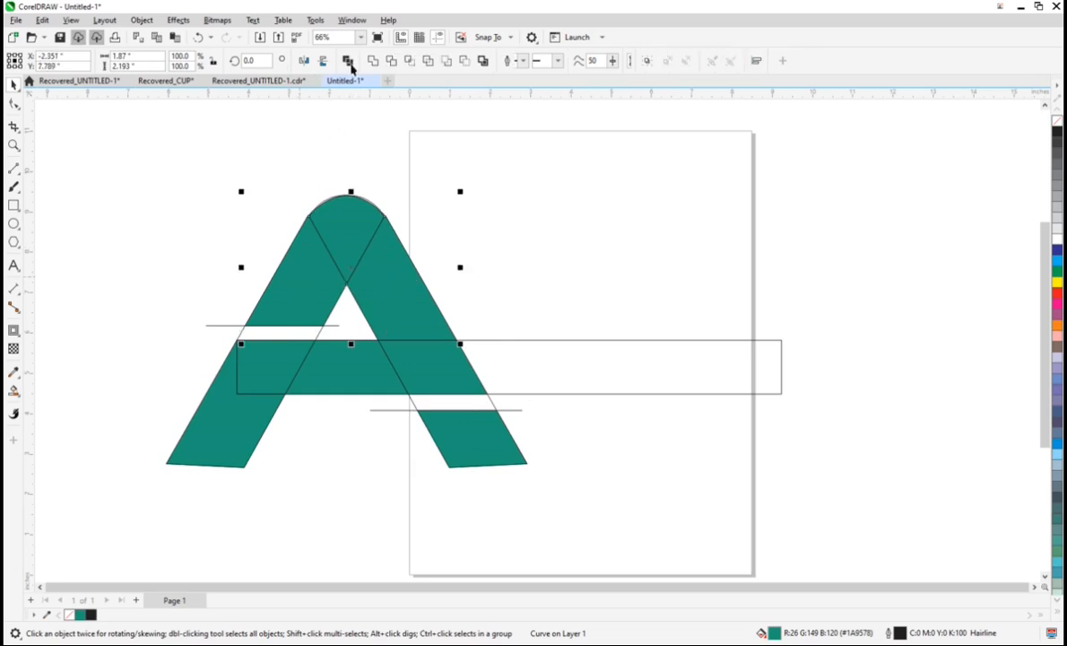
pyautogui.click(350, 59)
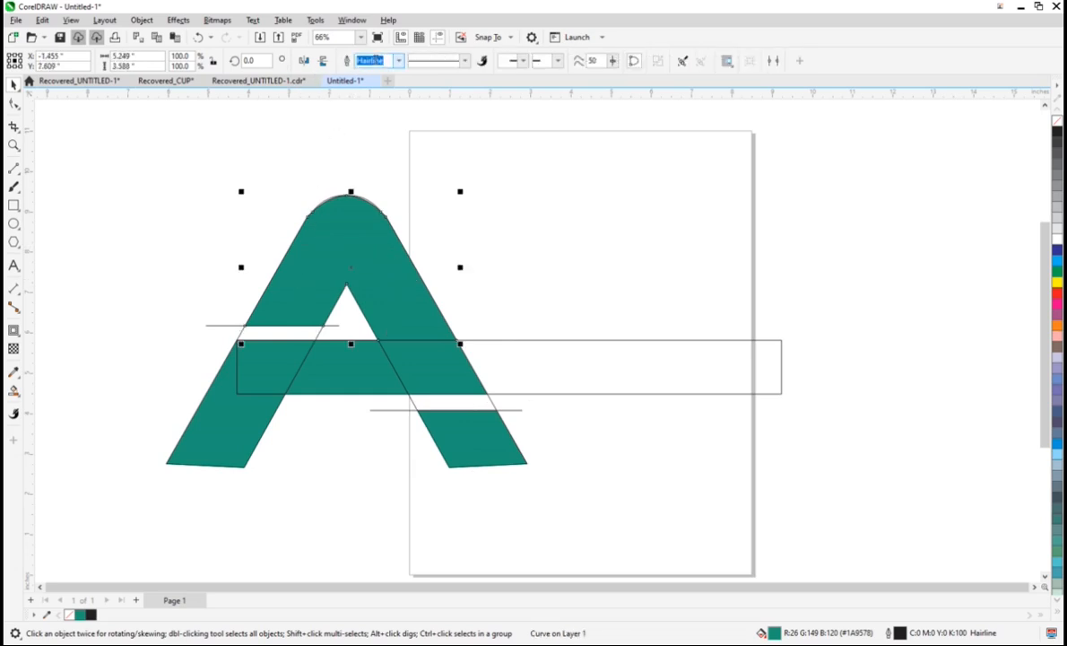
# Step: Delete the unfilled outline of the mirrored slanted bar from the A's right leg
pyautogui.click(414, 408)
pyautogui.press('Delete')
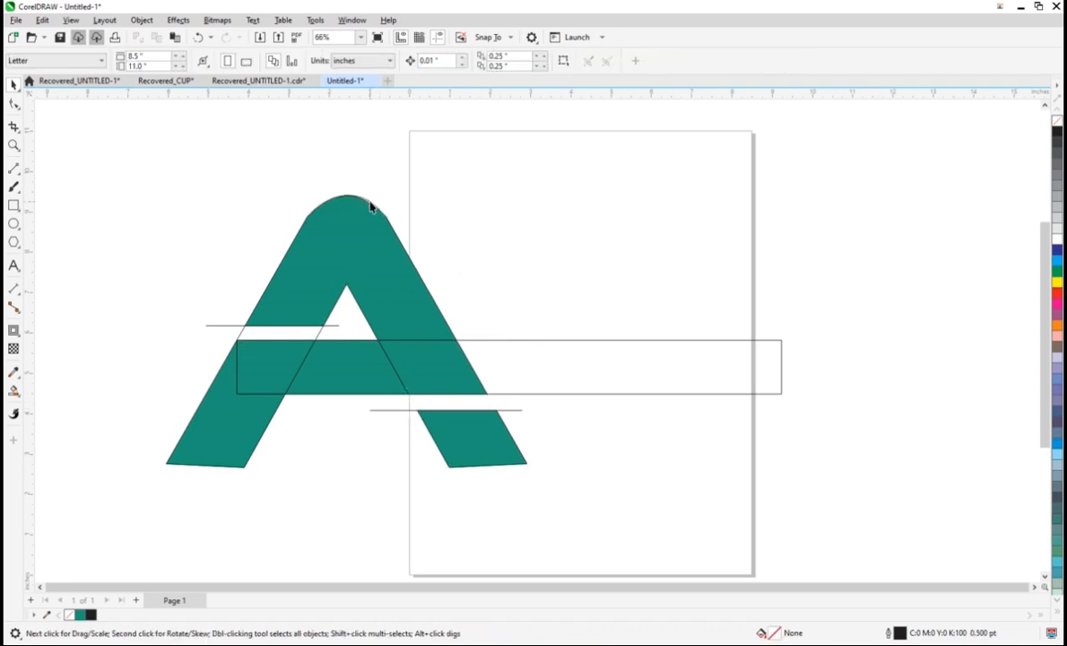
pyautogui.click(371, 205)
pyautogui.press('Delete')
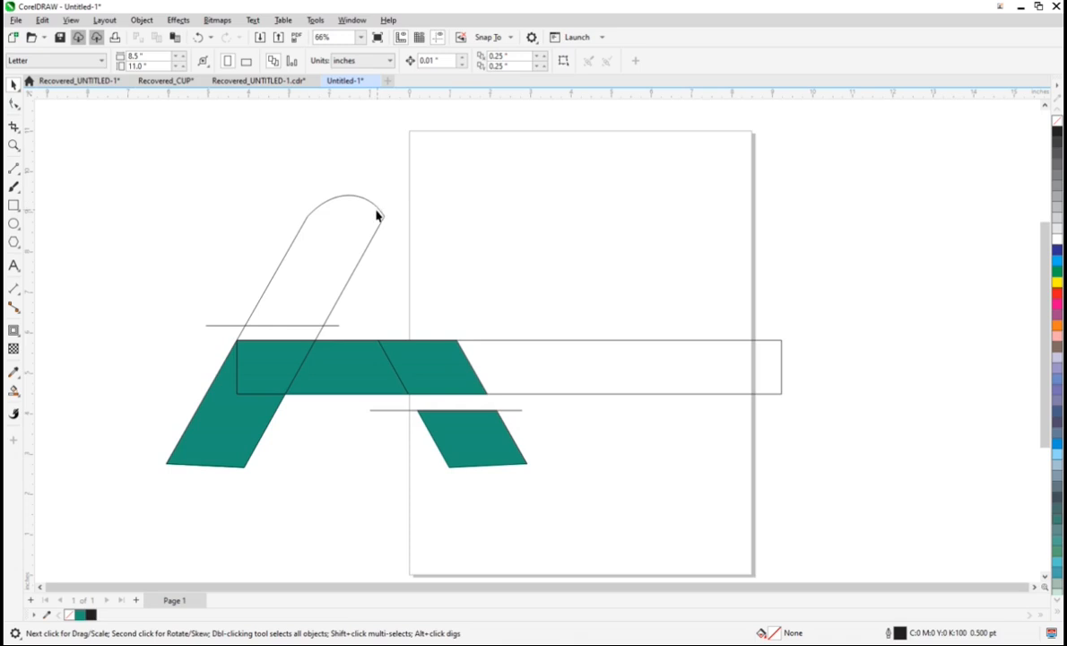
pyautogui.hotkey('ctrl', 'z')
# Step: Delete the remaining unfilled slanted bar outline and the horizontal line above the A's crossbar
pyautogui.scroll(2, 377, 210)
pyautogui.click(364, 195)
pyautogui.click(360, 190)
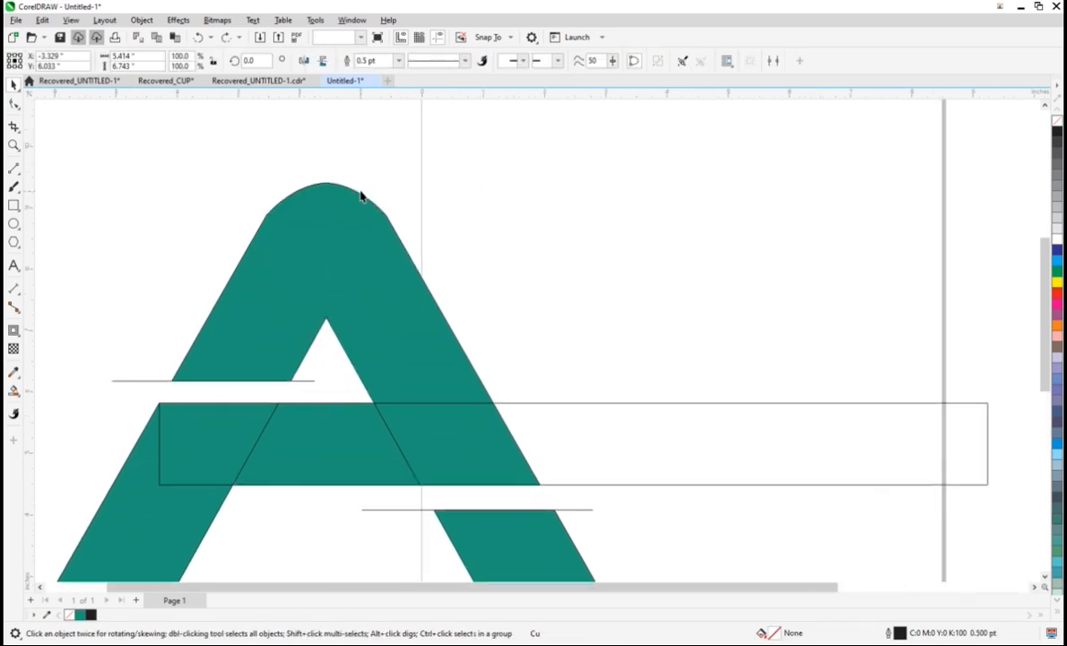
pyautogui.press('Escape')
pyautogui.scroll(-2, 392, 298)
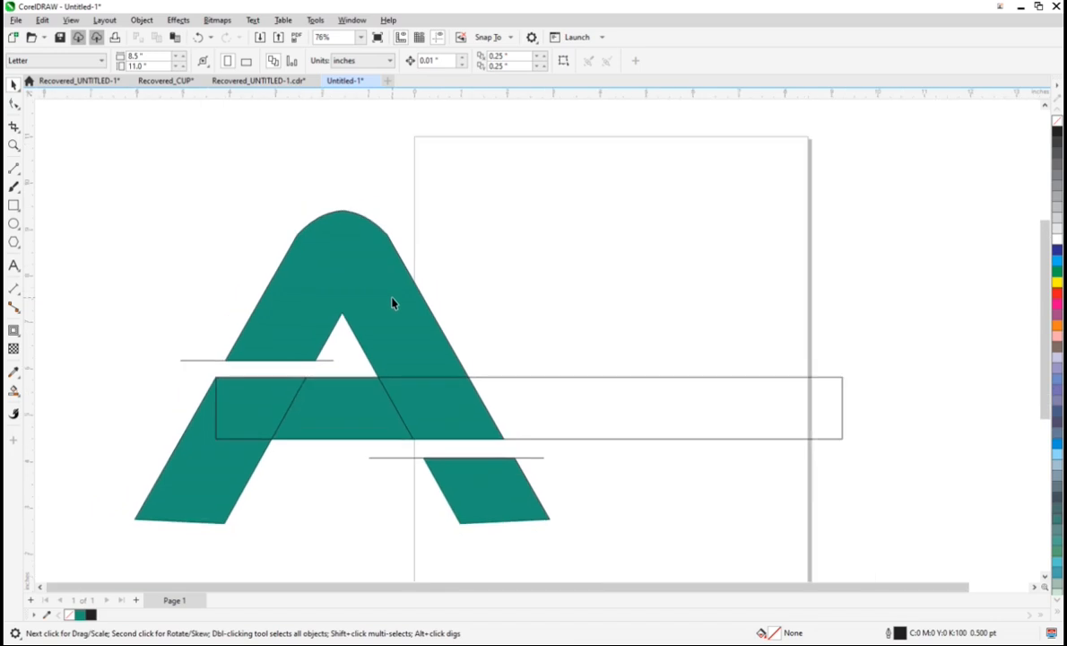
pyautogui.click(337, 354)
pyautogui.press('Delete')
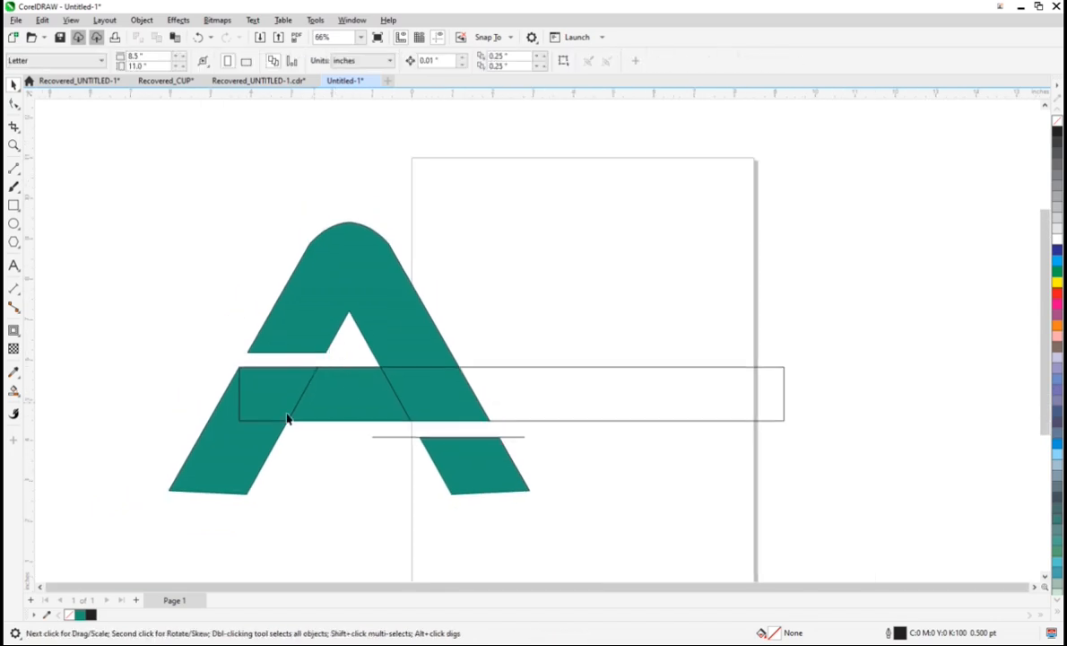
# Step: Weld the green lower left leg, crossbar pieces and upper part of the A into one shape
pyautogui.click(268, 409)
pyautogui.keyDown('shift'); pyautogui.click(240, 446); pyautogui.keyUp('shift')
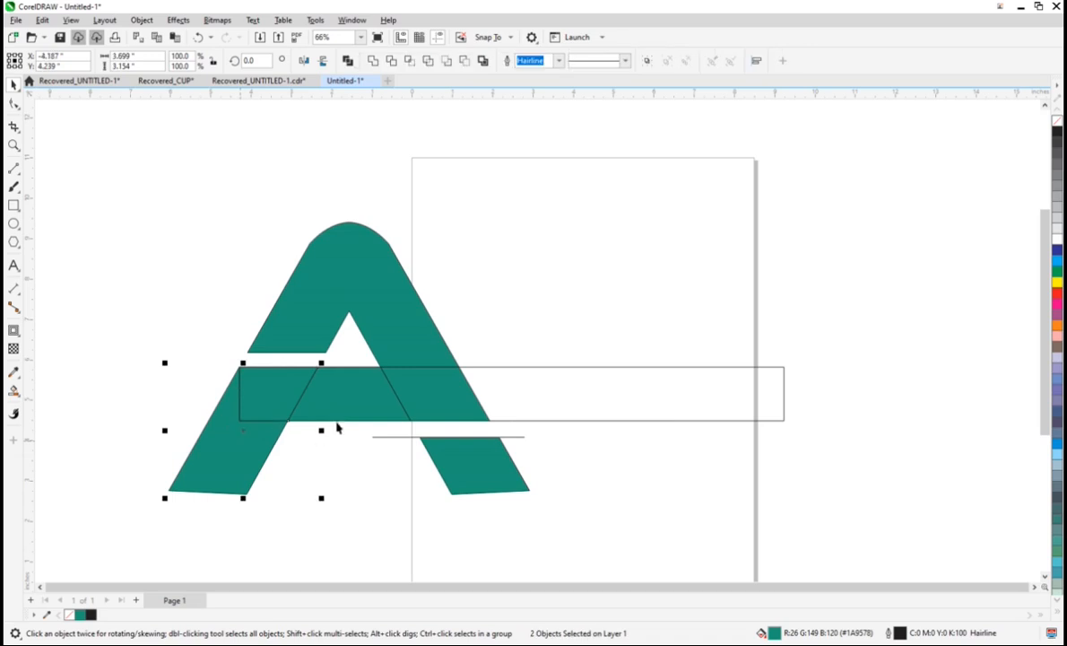
pyautogui.keyDown('shift'); pyautogui.click(411, 398); pyautogui.keyUp('shift')
pyautogui.keyDown('shift'); pyautogui.click(428, 394); pyautogui.keyUp('shift')
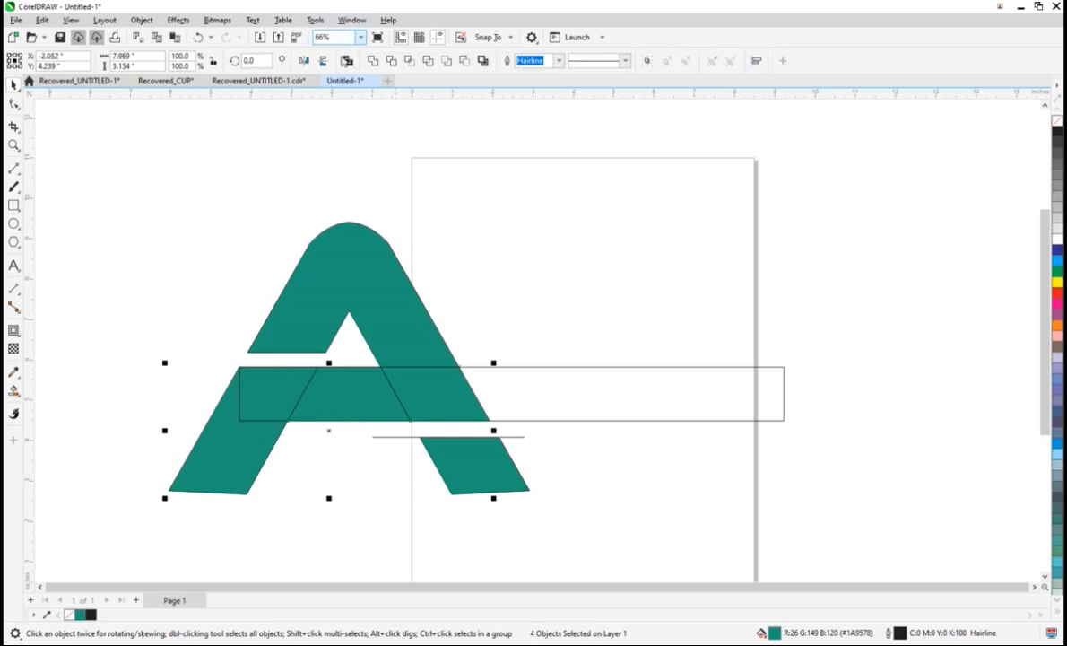
pyautogui.click(373, 61)
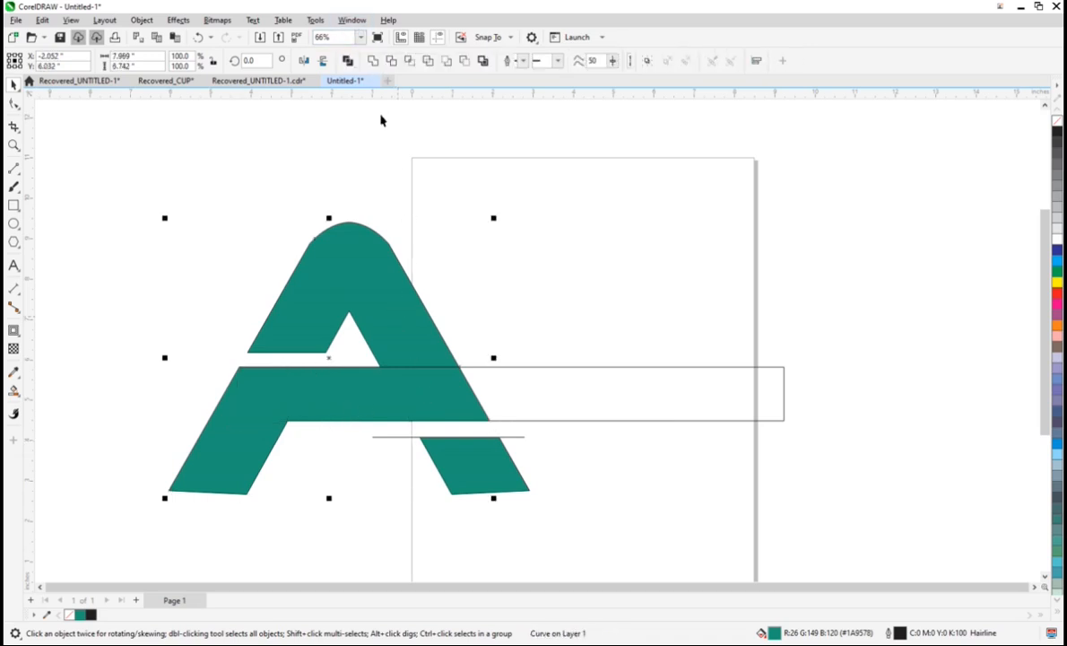
pyautogui.click(615, 469)
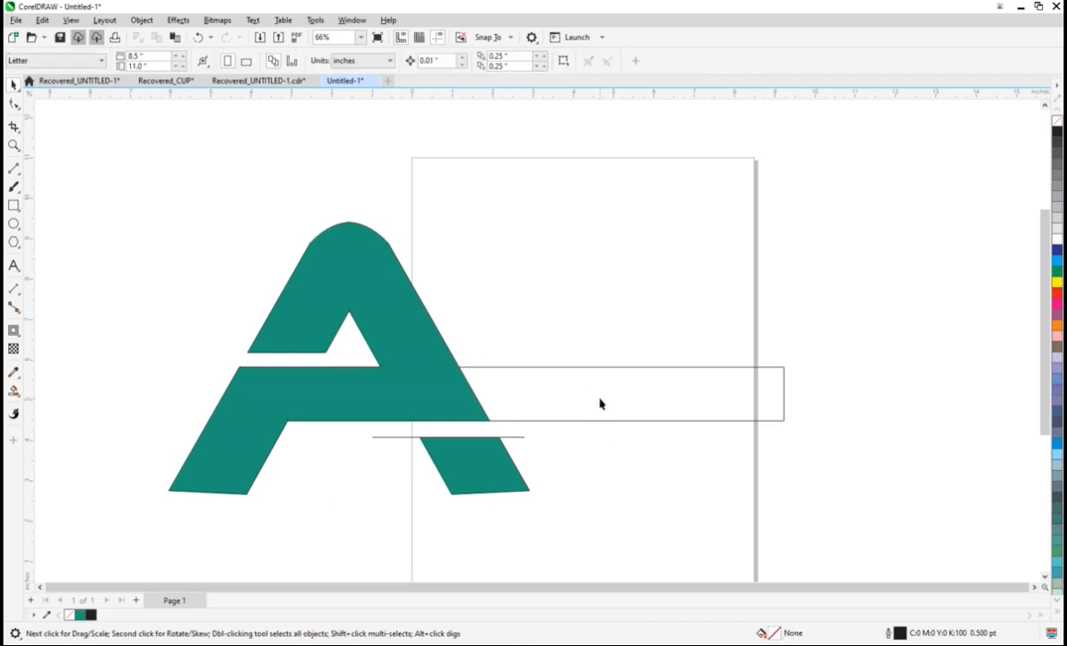
# Step: Delete the horizontal line below the crossbar across the A's right leg
pyautogui.click(515, 437)
pyautogui.press('Delete')
pyautogui.scroll(-1, 576, 371)
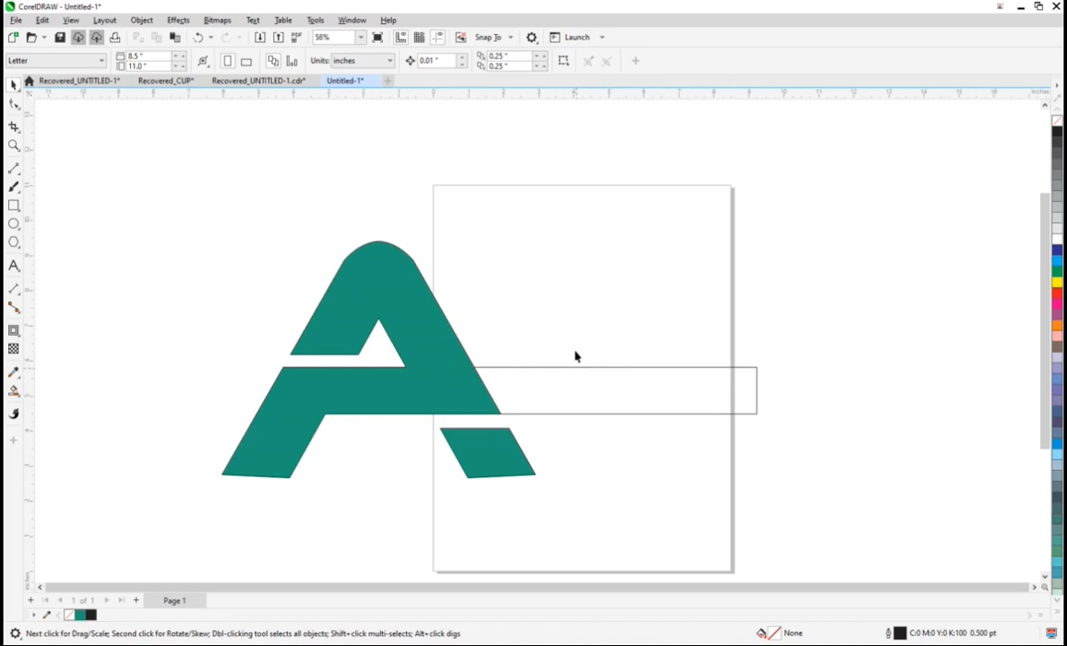
pyautogui.scroll(-1, 580, 354)
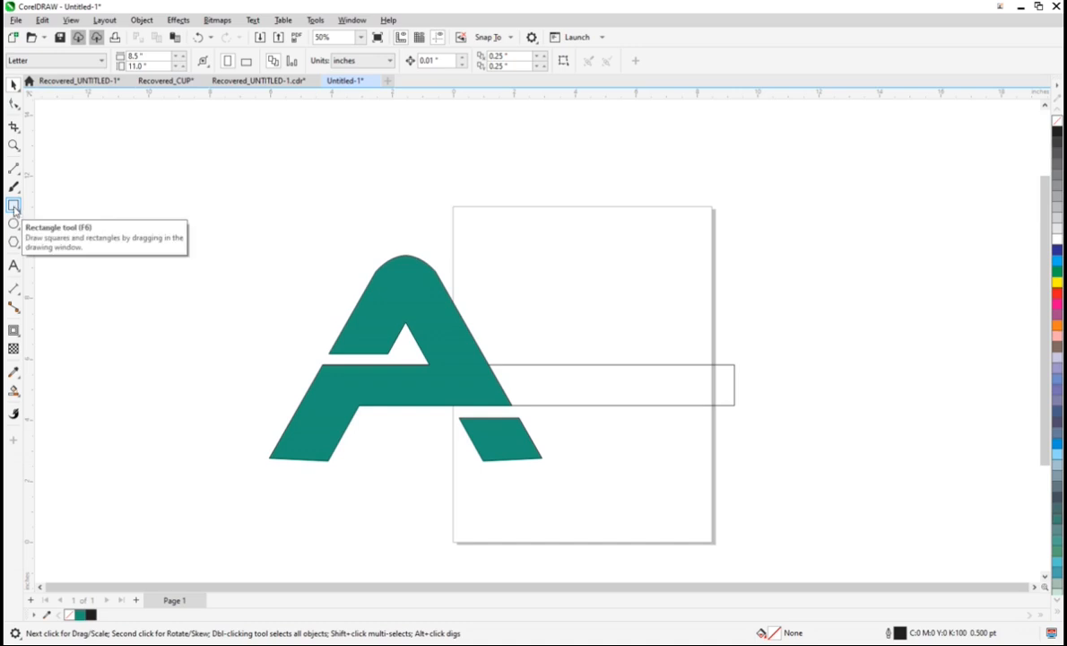
# Step: Draw a rectangle about 1.43 × 3.44 in over the A's lower left leg and convert it to curves
pyautogui.click(13, 267)
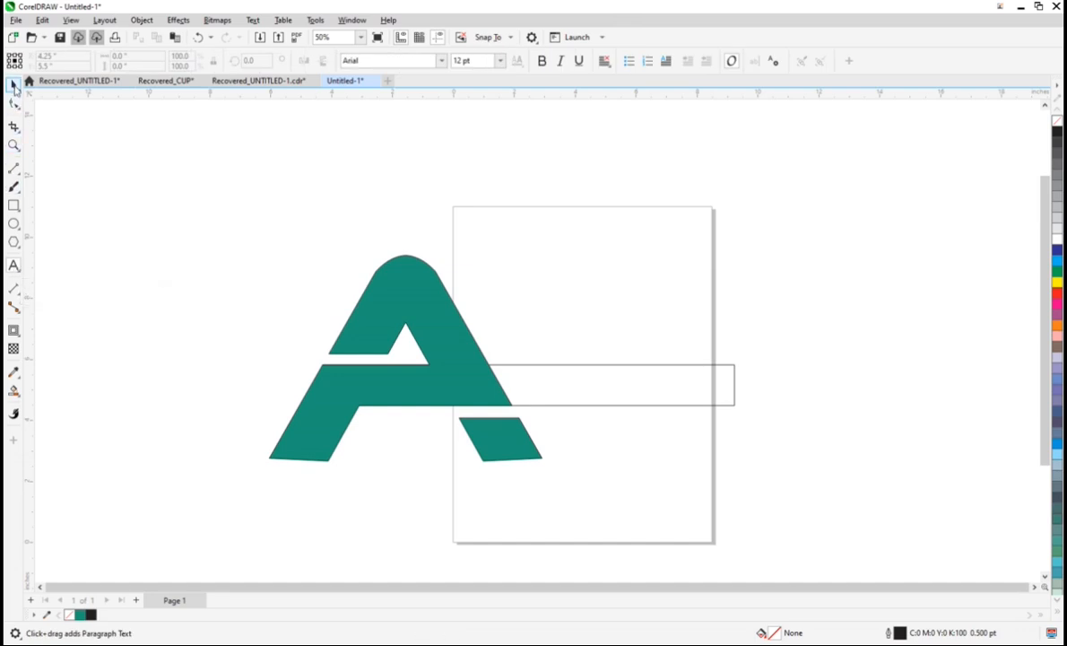
pyautogui.click(14, 83)
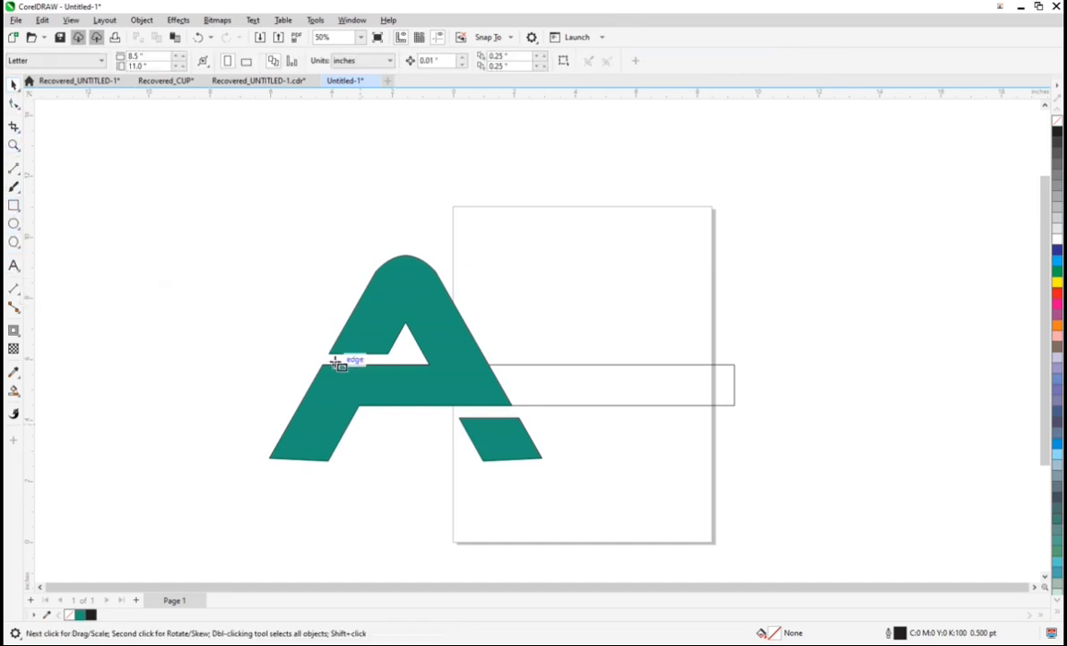
pyautogui.moveTo(323, 365); pyautogui.dragTo(368, 470)
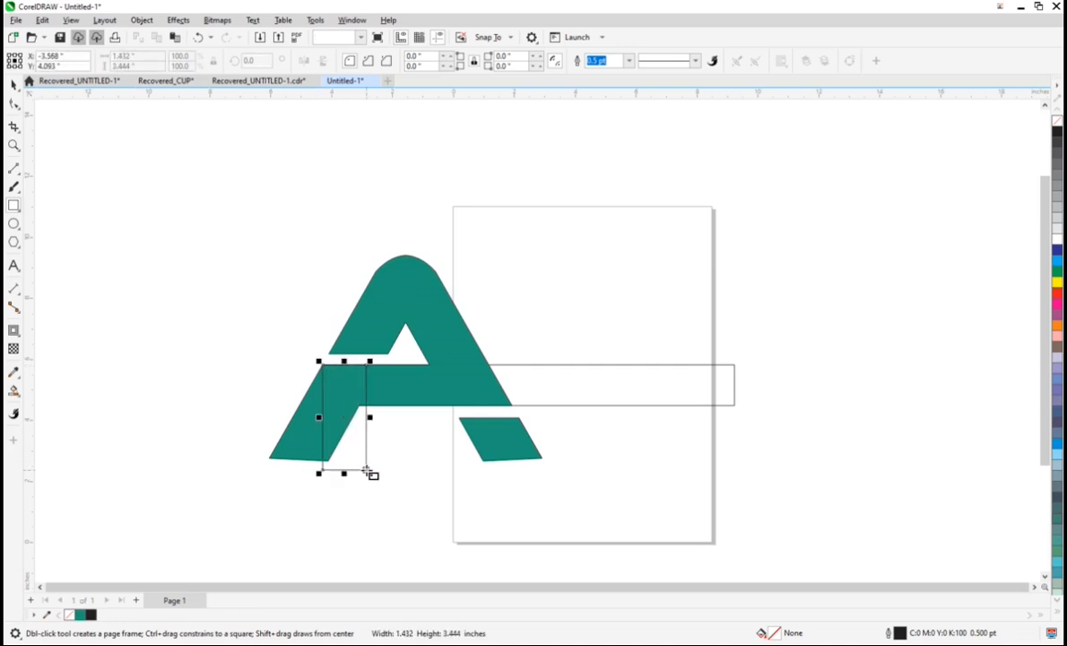
pyautogui.hotkey('ctrl', 'q')
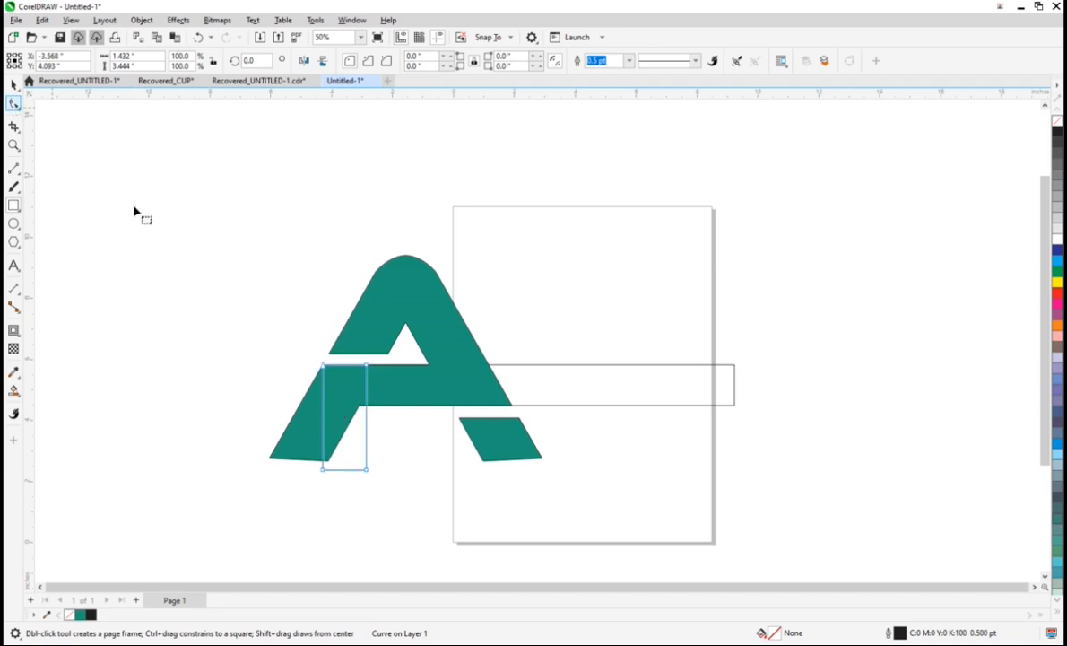
# Step: Move the rectangle's corner nodes to form a slanted bar matching the A's lower left leg
pyautogui.moveTo(312, 469); pyautogui.dragTo(270, 459)
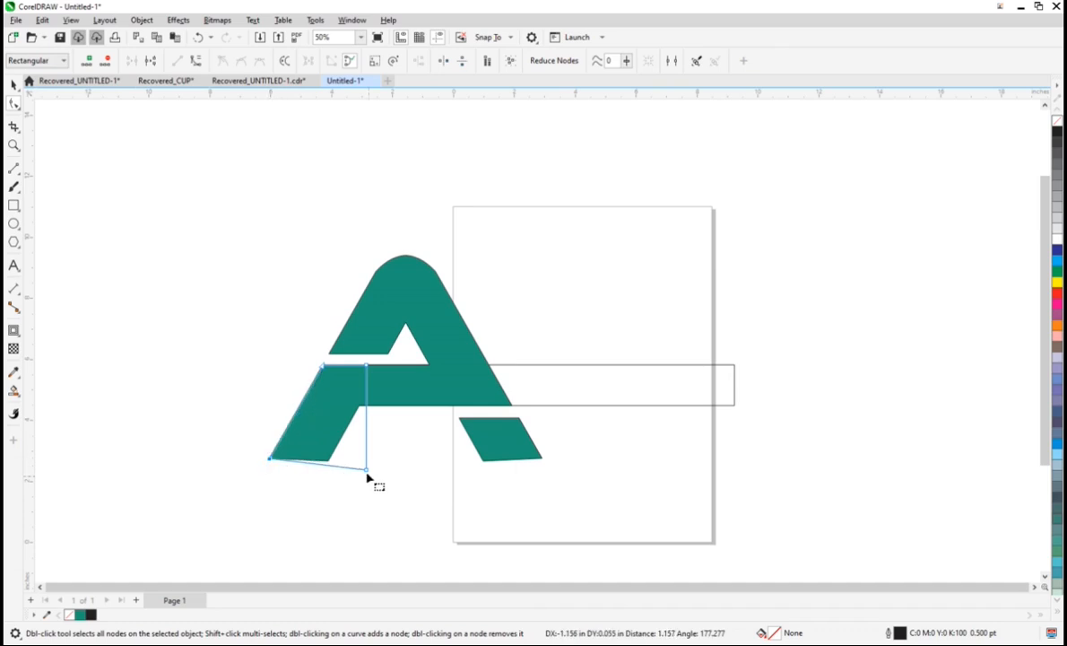
pyautogui.moveTo(367, 469); pyautogui.dragTo(329, 460)
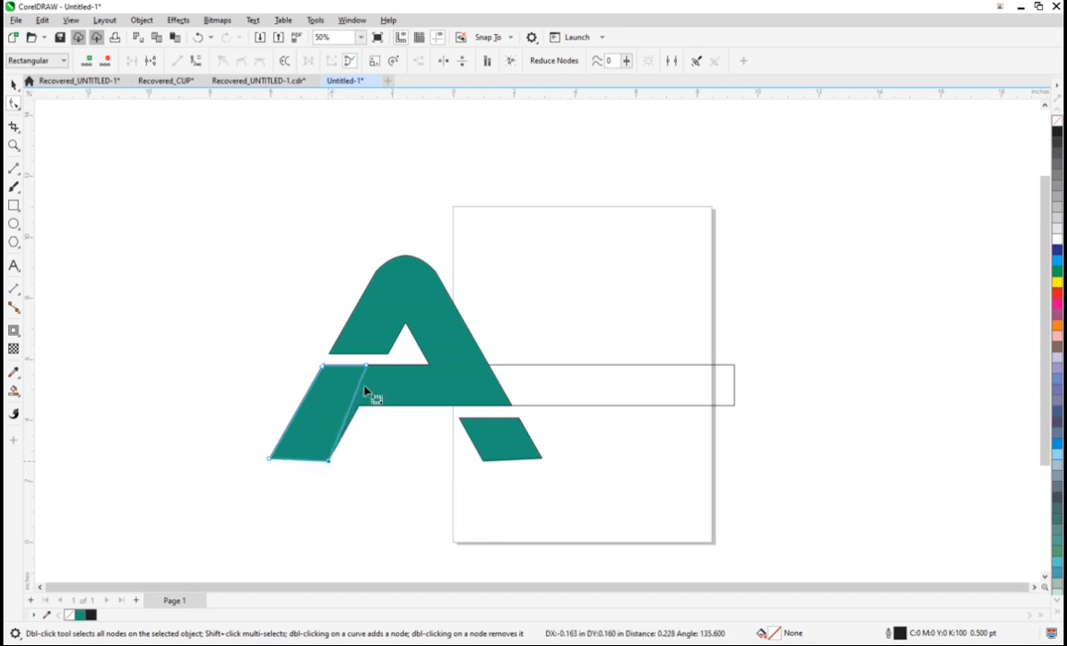
pyautogui.scroll(1, 363, 394)
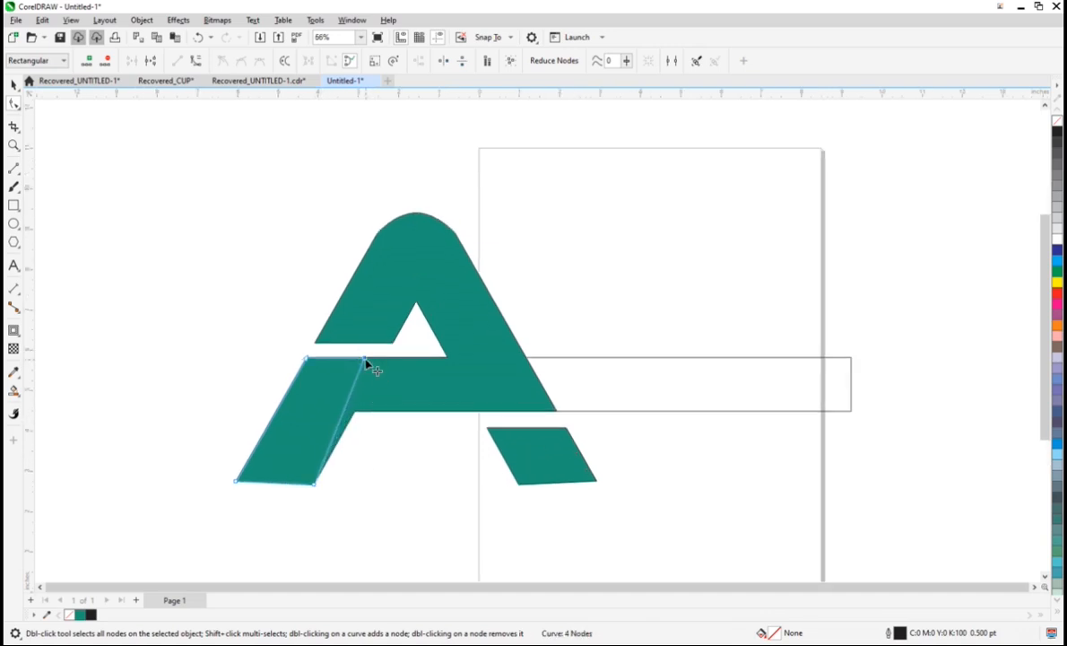
pyautogui.moveTo(365, 360); pyautogui.dragTo(383, 359)
pyautogui.click(13, 83)
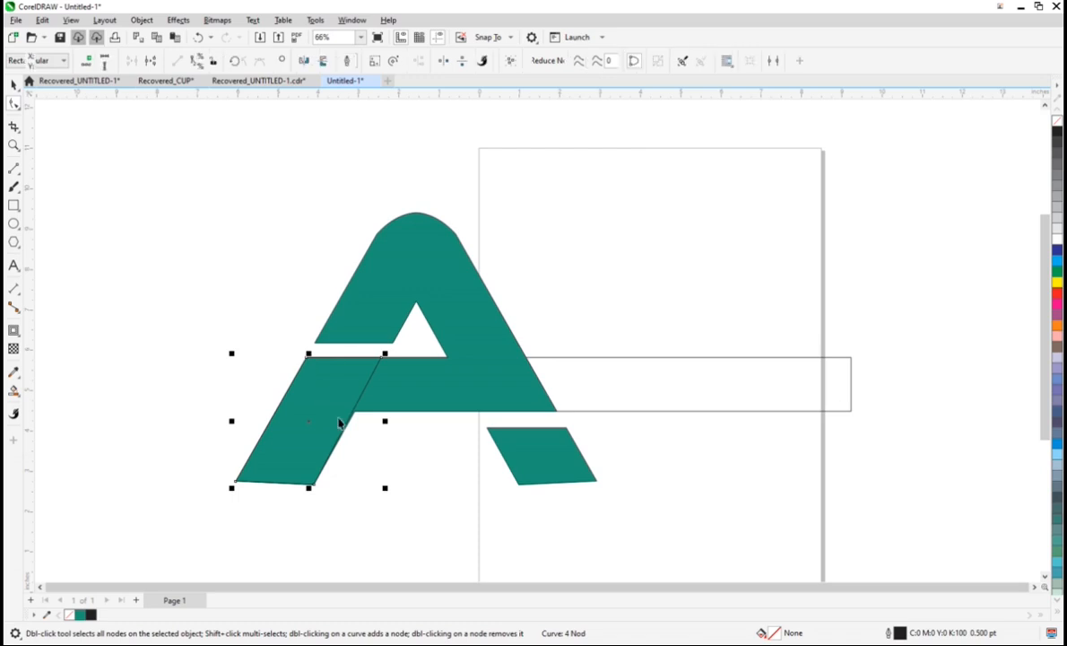
# Step: Move the slanted bar outline to the far end of the long crossbar rectangle and mirror it vertically
pyautogui.moveTo(314, 424); pyautogui.dragTo(760, 443)
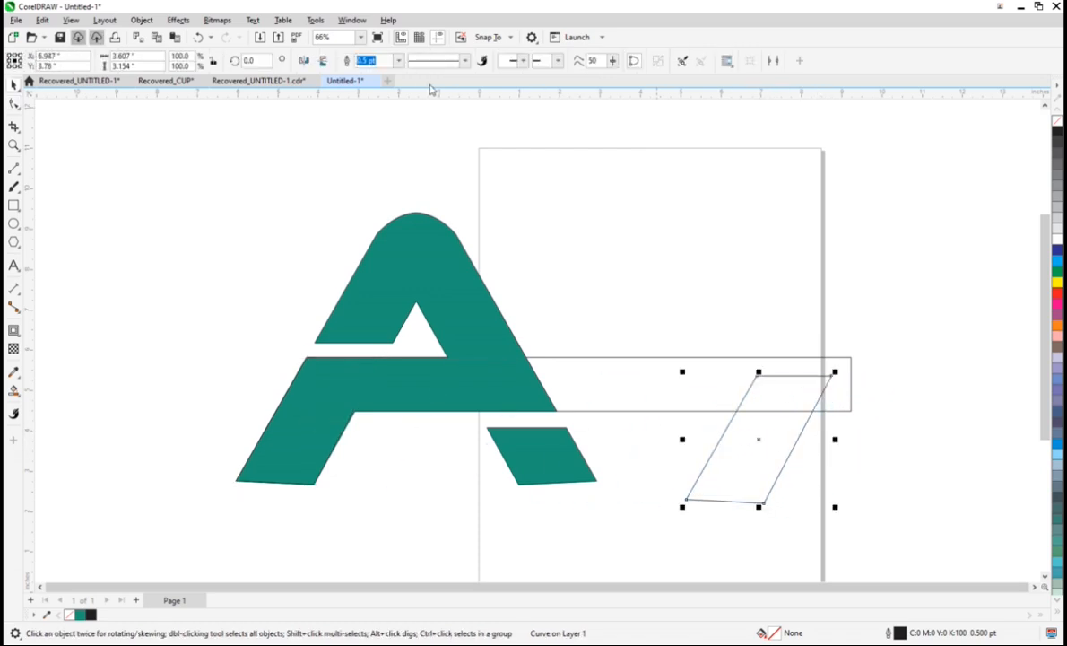
pyautogui.click(323, 61)
pyautogui.click(324, 63)
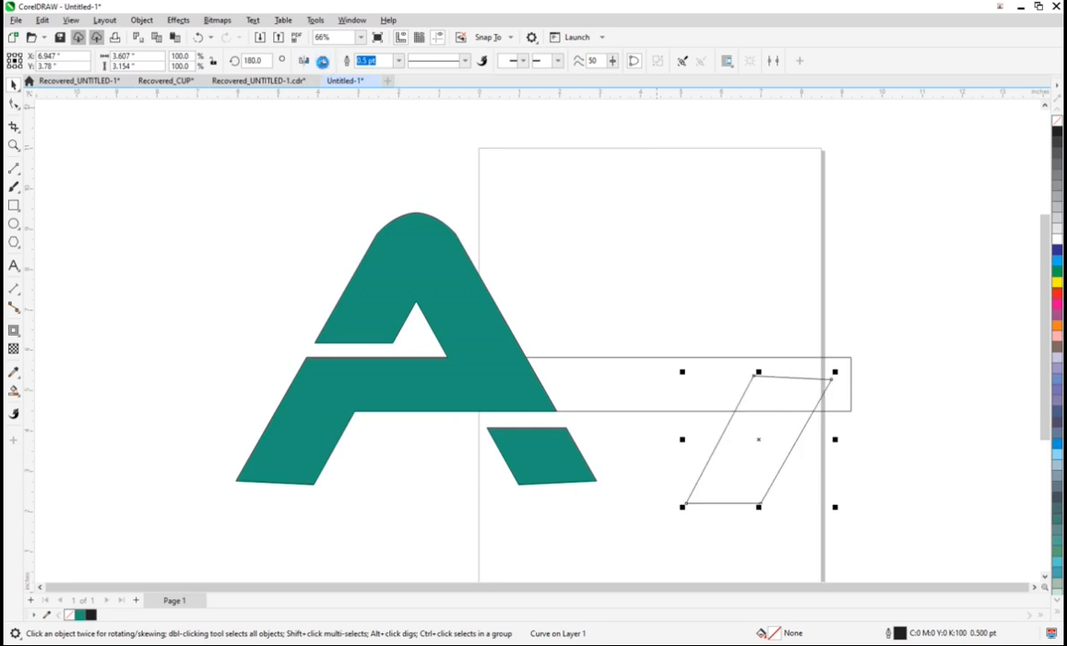
pyautogui.click(324, 63)
pyautogui.click(324, 62)
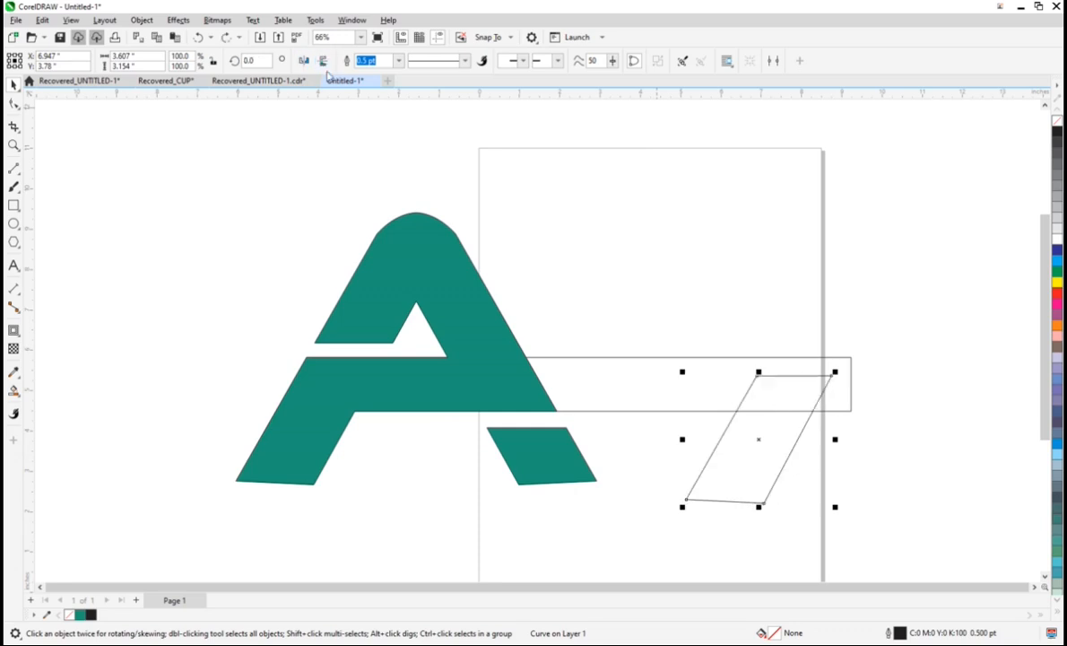
pyautogui.click(324, 61)
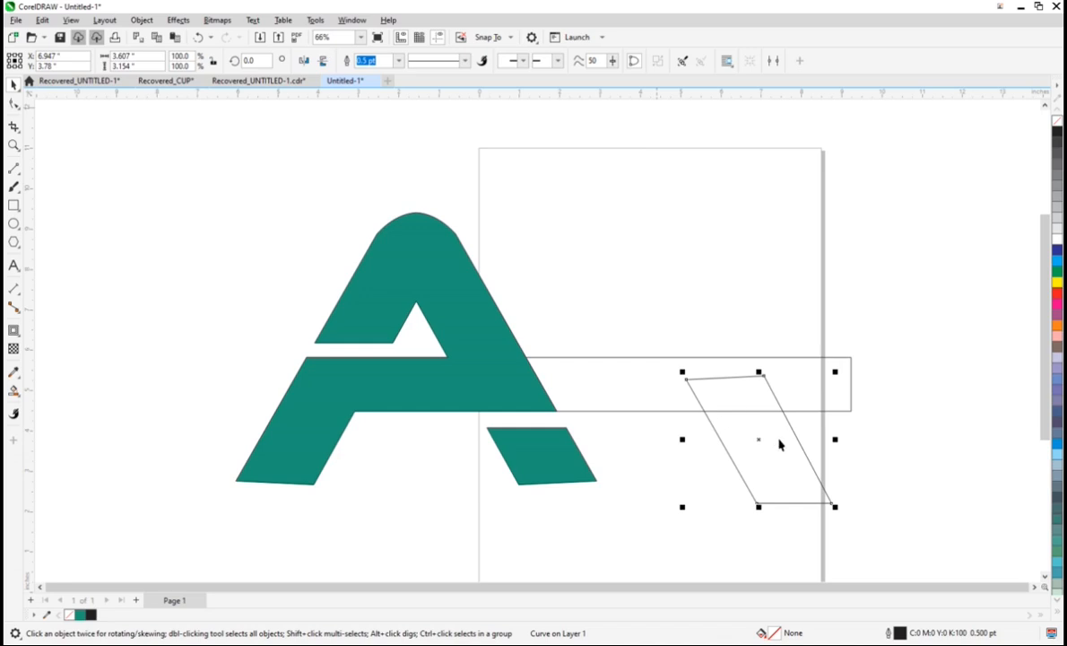
# Step: Reposition the mirrored bar slightly outward and upward until its top meets the long rectangle's upper edge
pyautogui.moveTo(758, 442); pyautogui.dragTo(787, 437)
pyautogui.press('Up')
pyautogui.press('Up')
pyautogui.press('Up')
pyautogui.press('Up')
pyautogui.press('Up')
pyautogui.press('Up')
pyautogui.press('Up')
pyautogui.press('Up')
pyautogui.press('Up')
pyautogui.press('Up')
pyautogui.press('Up')
pyautogui.press('Up')
pyautogui.press('Up')
pyautogui.press('Up')
pyautogui.press('Up')
pyautogui.press('Up')
pyautogui.press('Up')
pyautogui.press('Up')
pyautogui.press('Up')
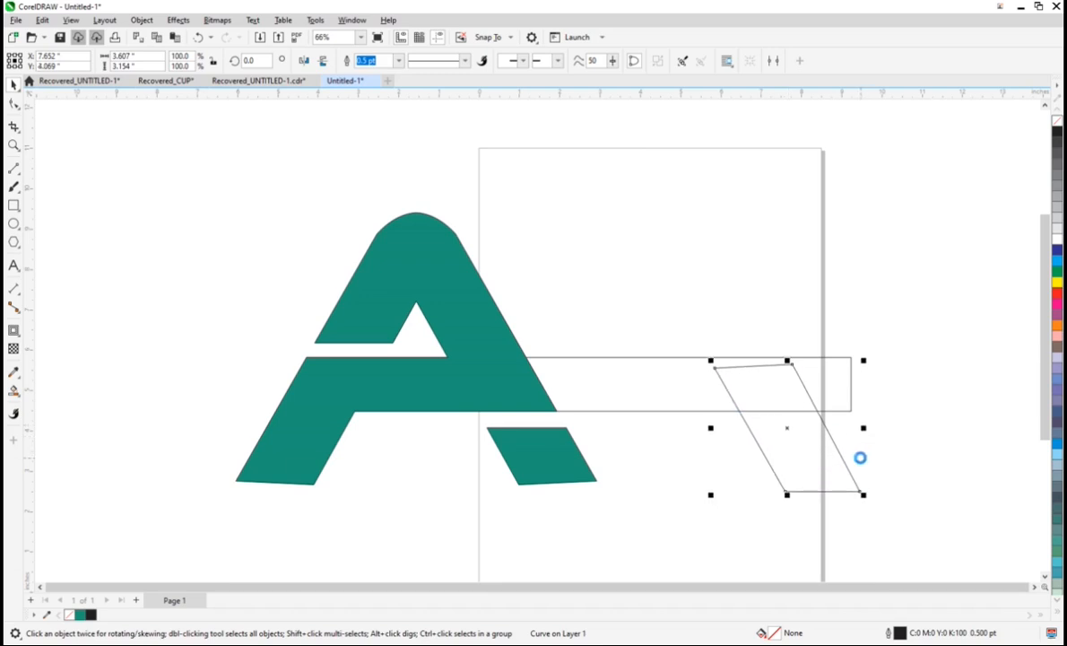
pyautogui.press('Up')
pyautogui.press('Up')
pyautogui.press('Up')
pyautogui.press('Up')
pyautogui.press('Up')
pyautogui.press('Up')
pyautogui.press('Up')
pyautogui.press('Up')
pyautogui.press('Up')
pyautogui.press('Up')
pyautogui.press('Up')
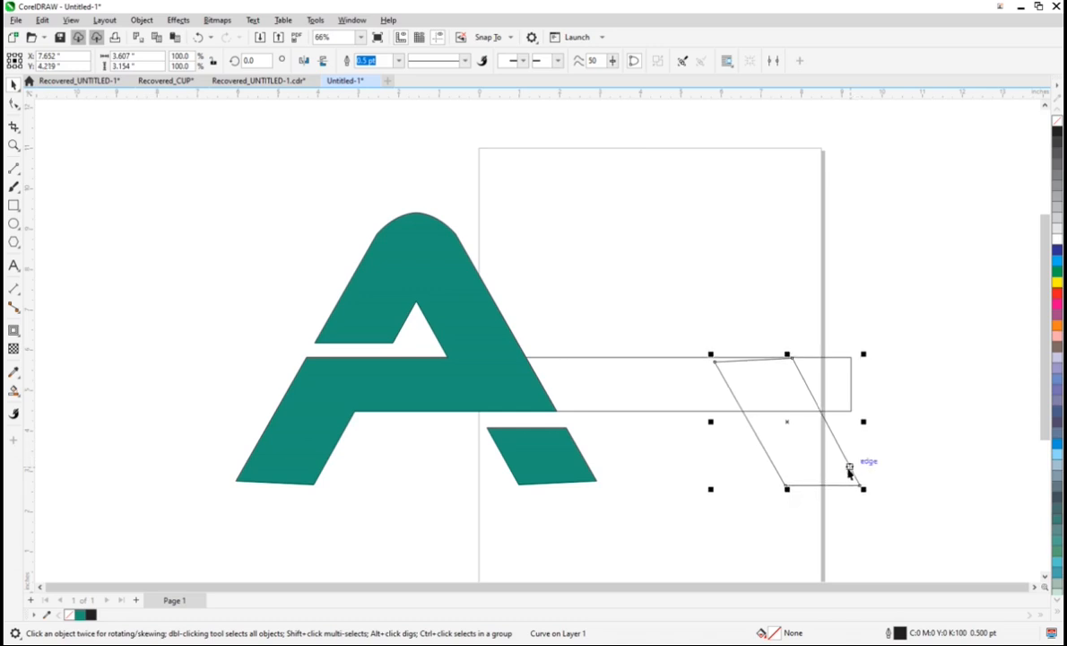
pyautogui.click(933, 303)
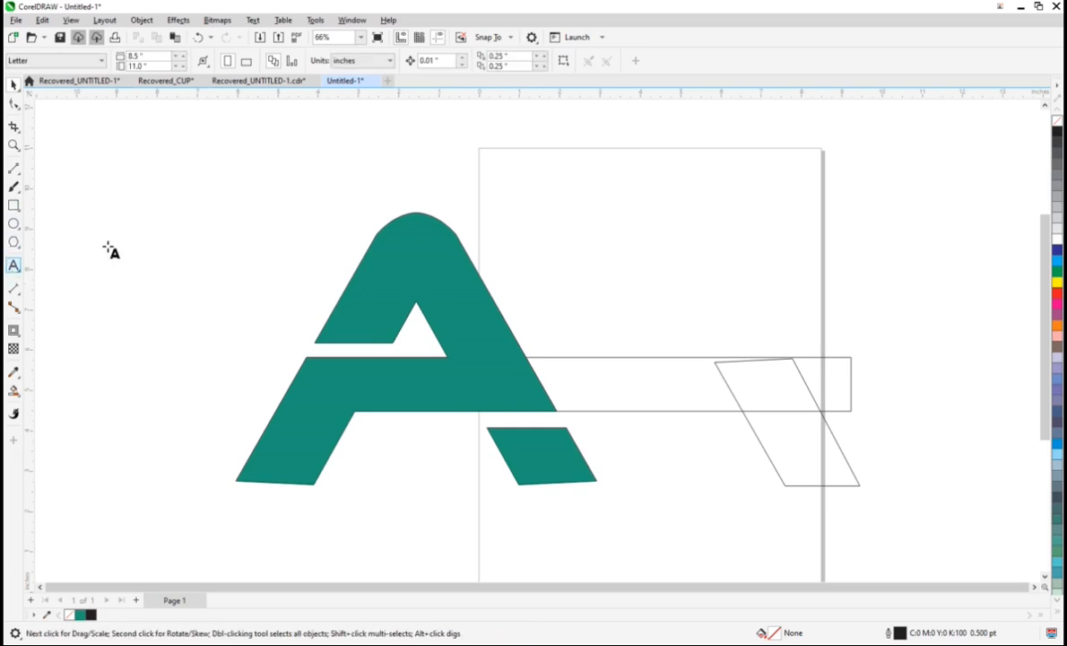
# Step: Add a letter S above the long rectangle, enlarged to about 295 pt and set in Bauhaus 93
pyautogui.click(15, 266)
pyautogui.click(560, 184)
pyautogui.write('S')
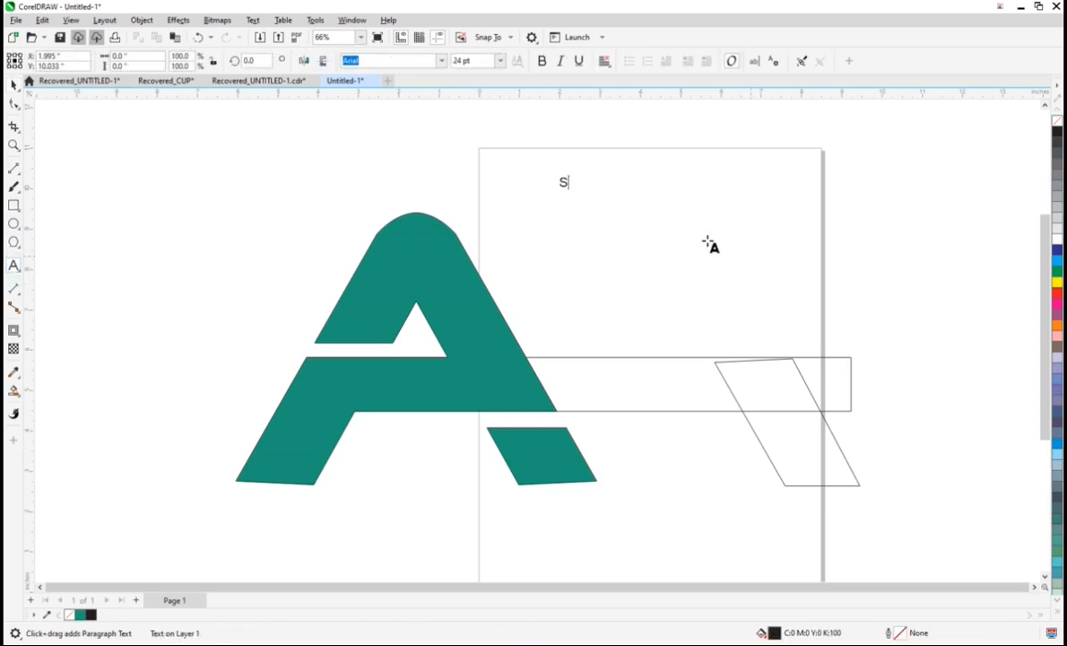
pyautogui.press('Escape')
pyautogui.moveTo(574, 193); pyautogui.dragTo(705, 257)
pyautogui.click(16, 88)
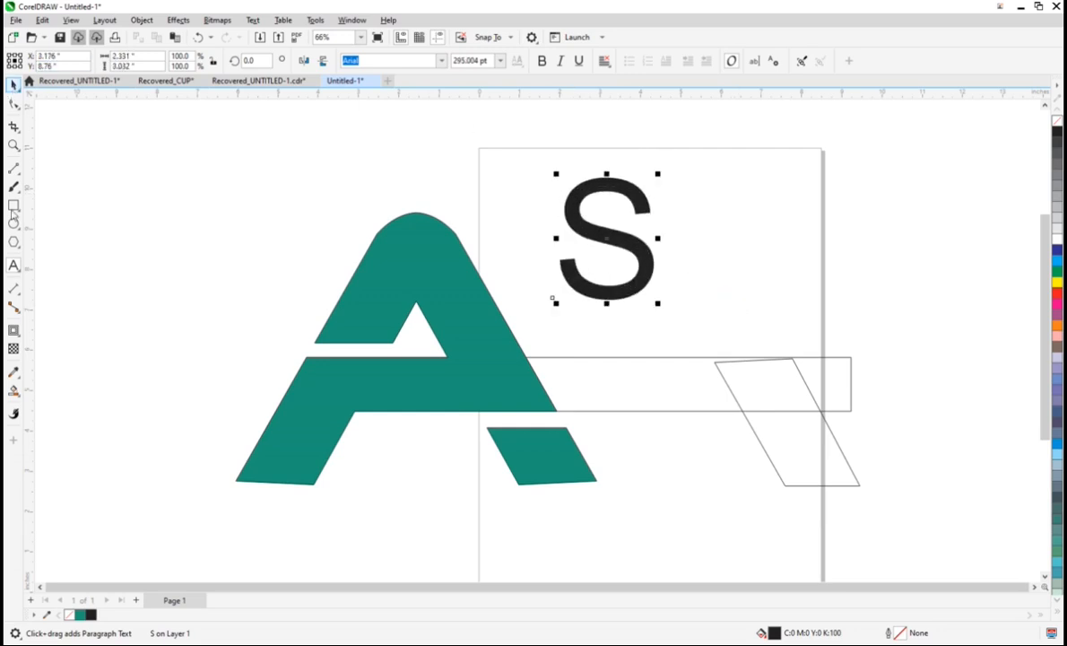
pyautogui.click(442, 61)
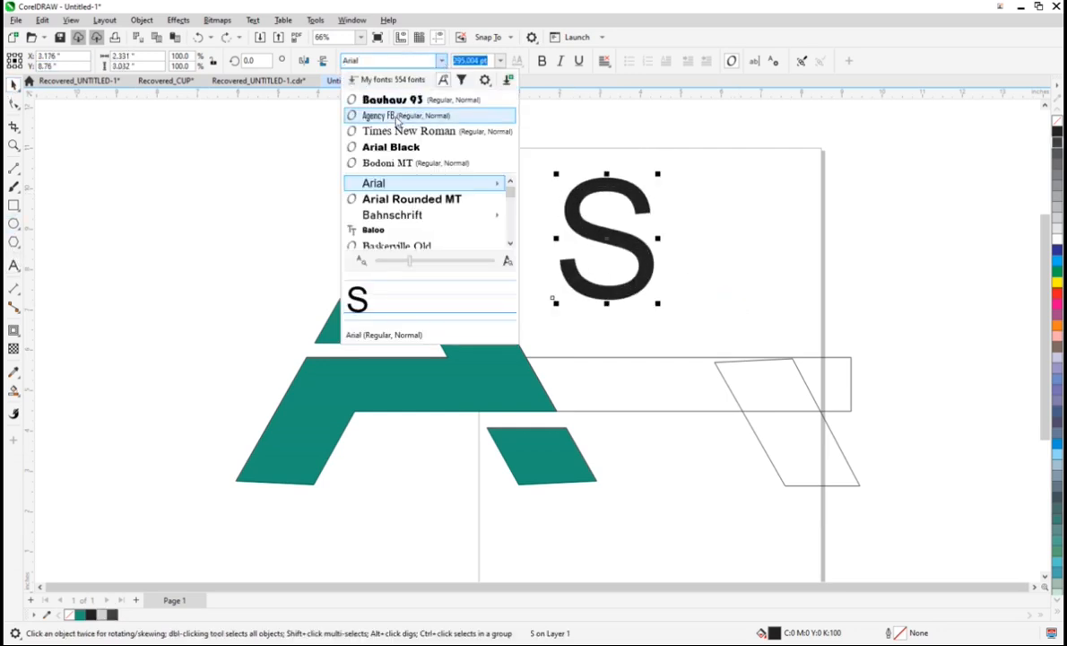
pyautogui.click(385, 101)
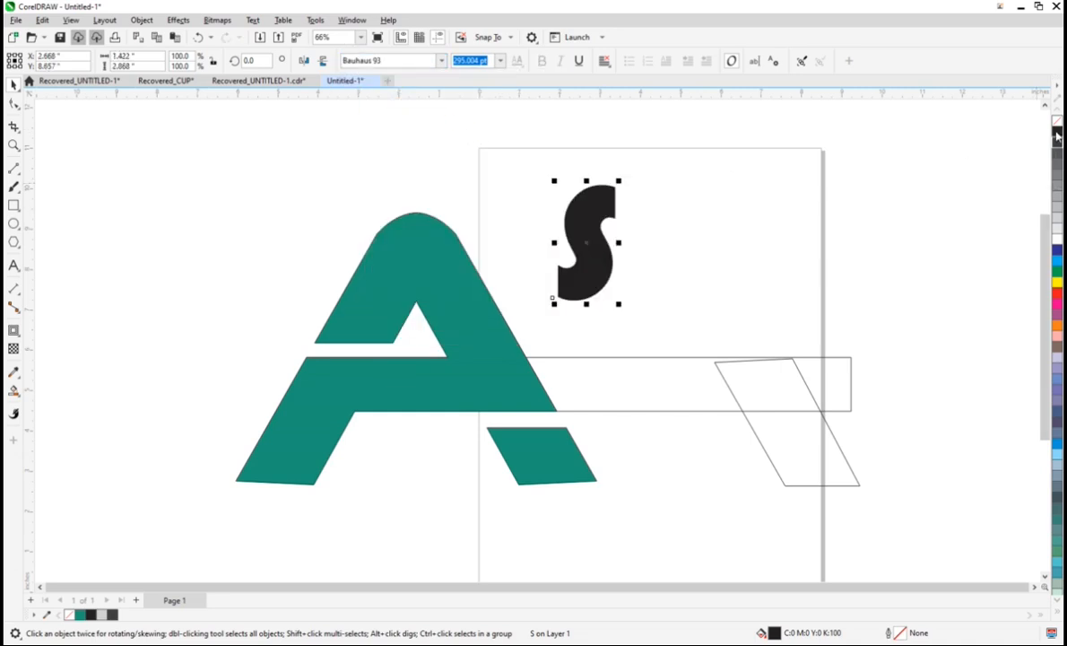
# Step: Convert the S to curves and replace its fill with a thin 90% black outline
pyautogui.hotkey('ctrl', 'q')
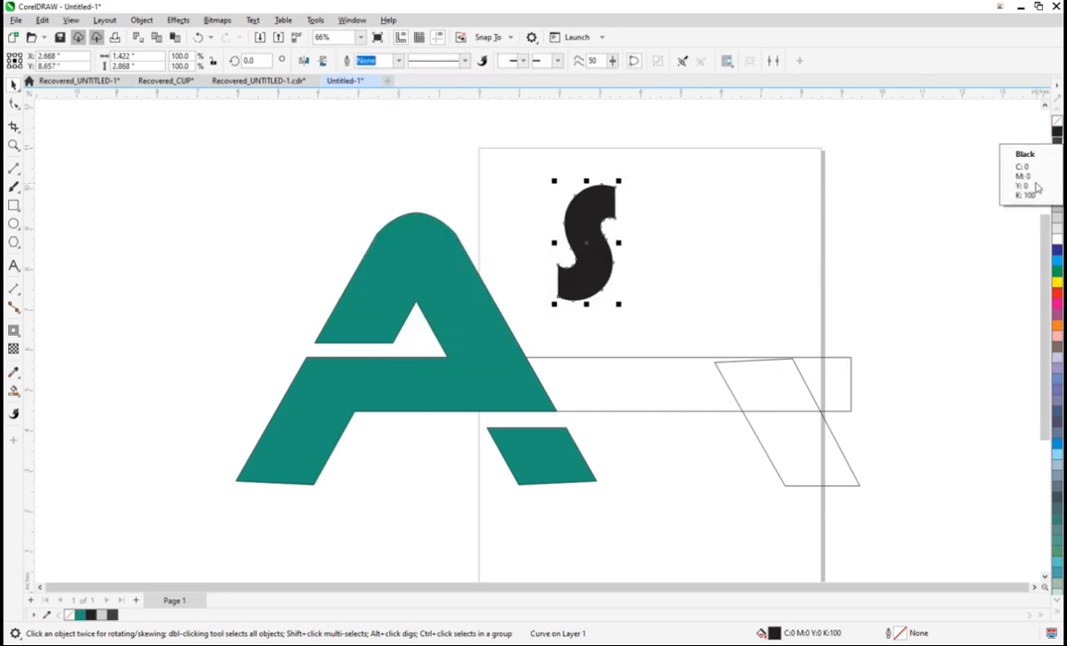
pyautogui.click(1056, 121)
pyautogui.rightClick(1056, 145)
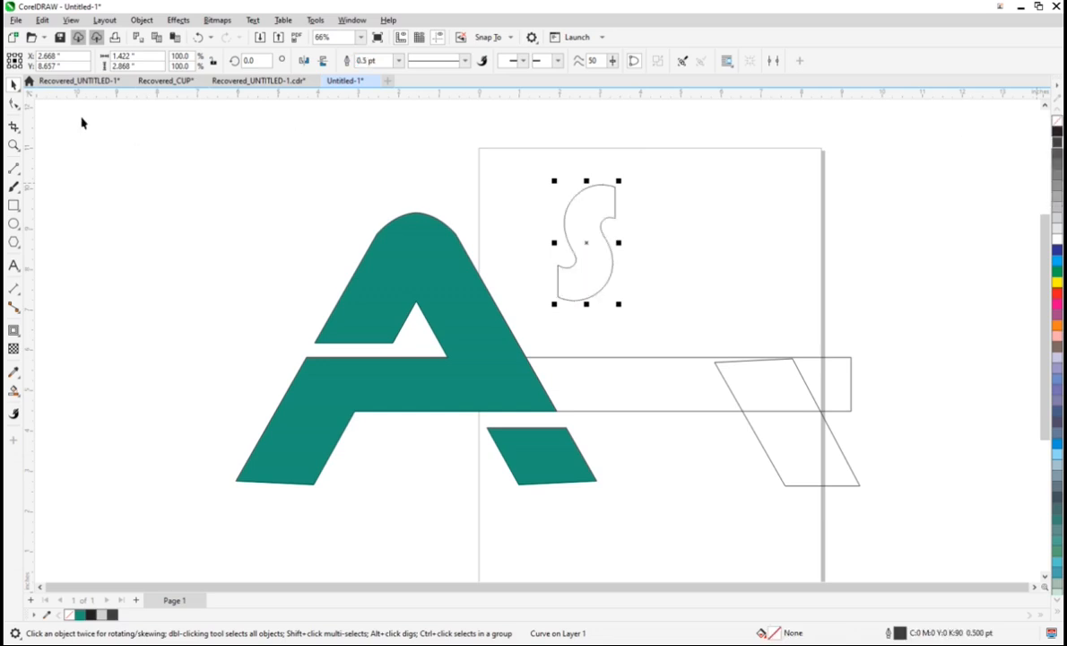
# Step: Extend the S's upper arm horizontally by moving its end nodes until the shape is about 4 in wide
pyautogui.click(13, 104)
pyautogui.moveTo(610, 170); pyautogui.dragTo(724, 206)
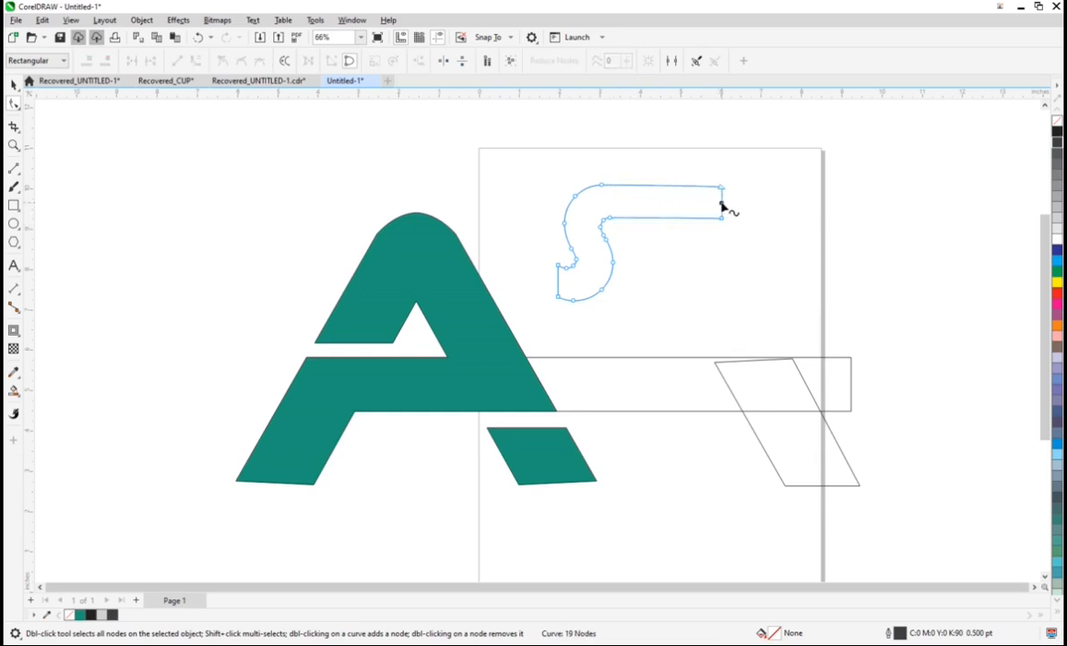
pyautogui.click(13, 83)
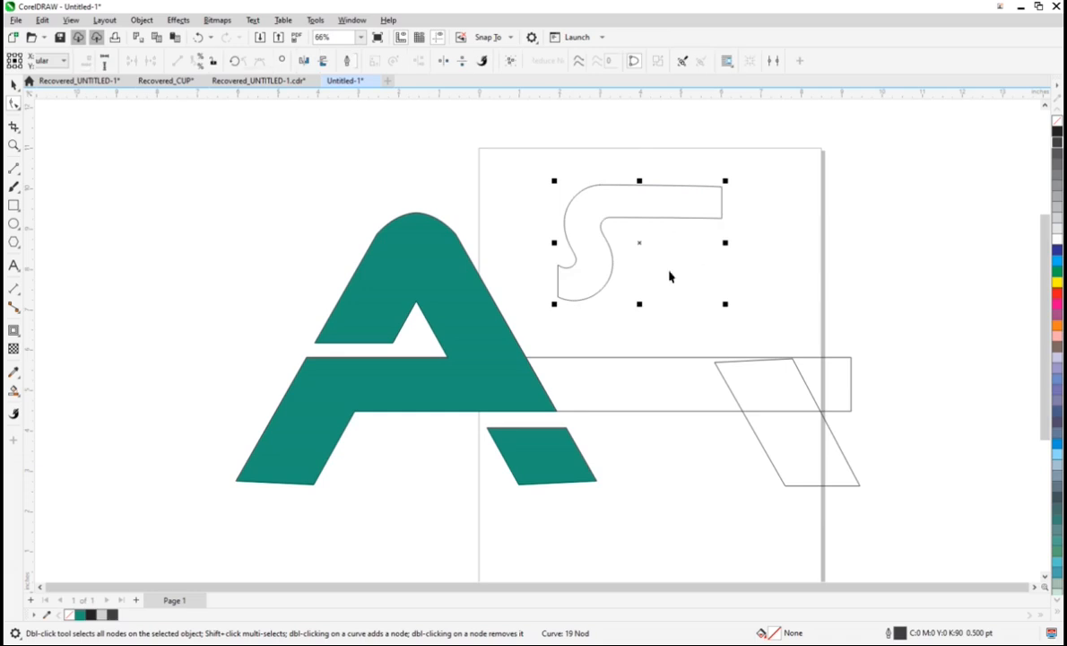
# Step: Enlarge the S outline to about 6.78 by 5.21 in and move it over the mirrored slanted bar at the long rectangle's far end
pyautogui.moveTo(640, 304); pyautogui.dragTo(861, 398)
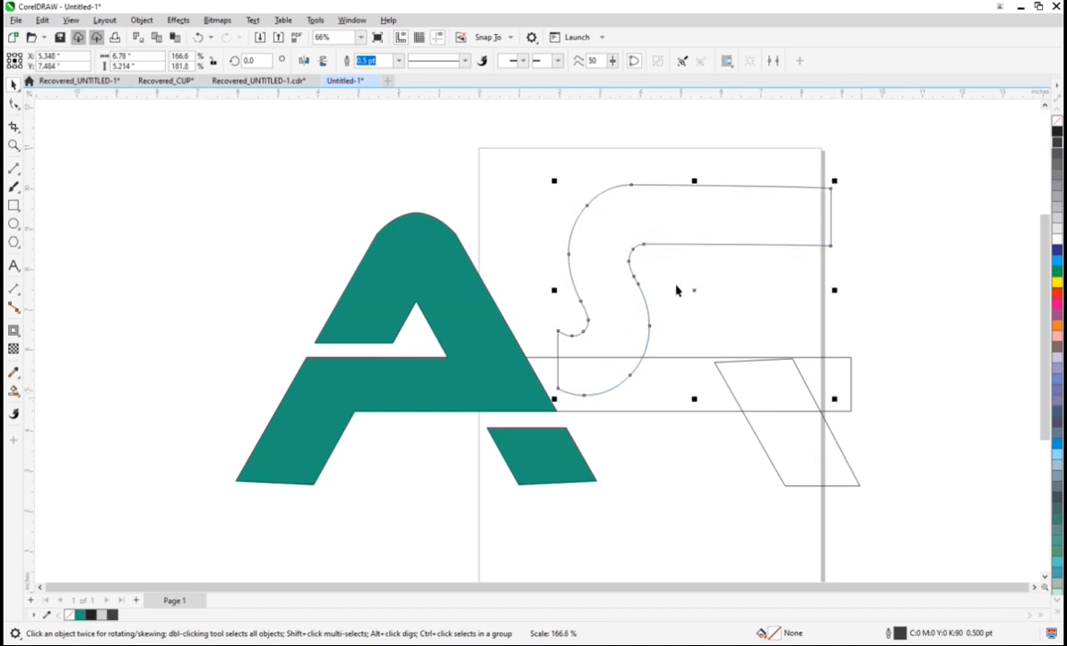
pyautogui.moveTo(696, 289); pyautogui.dragTo(881, 333)
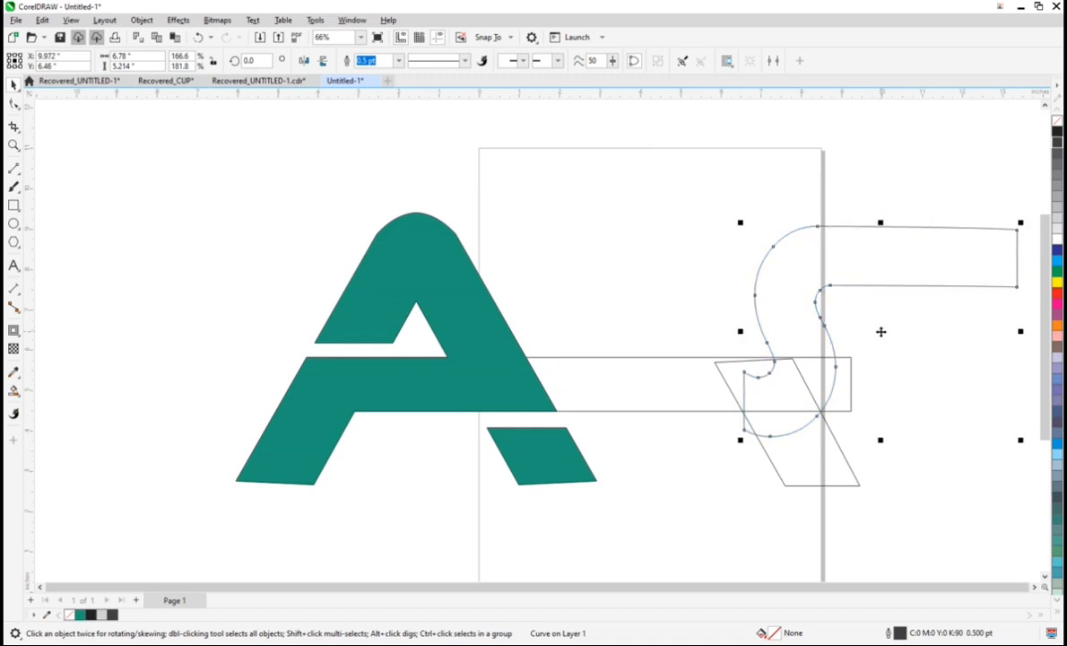
# Step: Nudge the S slightly upward until its lower inner curl lines up with the long rectangle's upper edge
pyautogui.scroll(1, 837, 318)
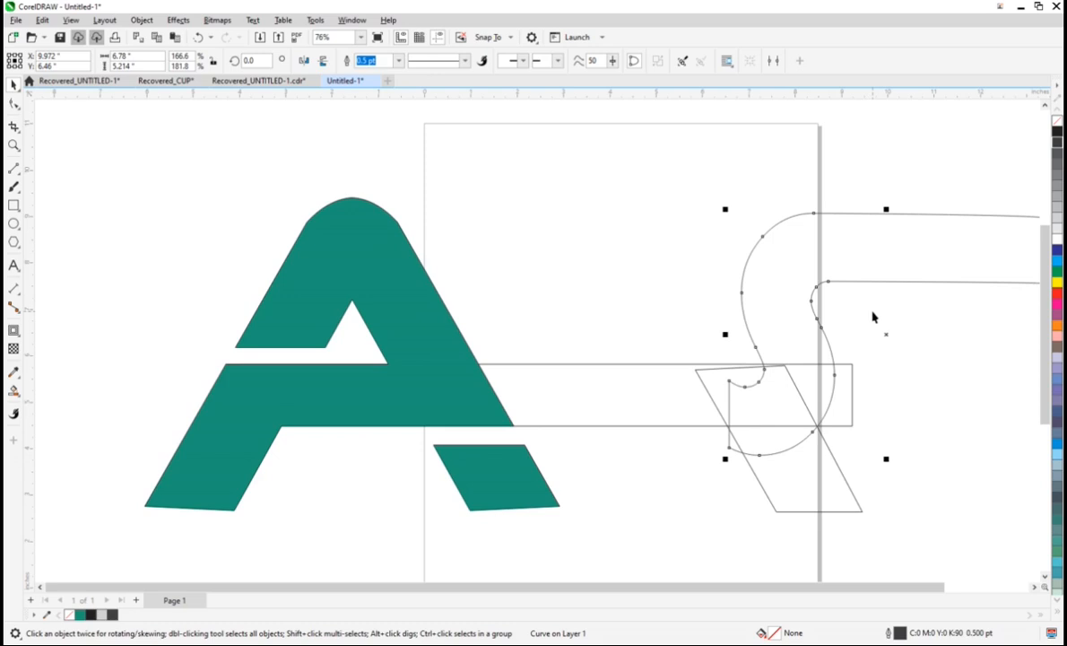
pyautogui.press('Up')
pyautogui.press('Up')
pyautogui.press('Up')
pyautogui.press('Up')
pyautogui.press('Up')
pyautogui.press('Up')
pyautogui.press('Up')
pyautogui.press('Up')
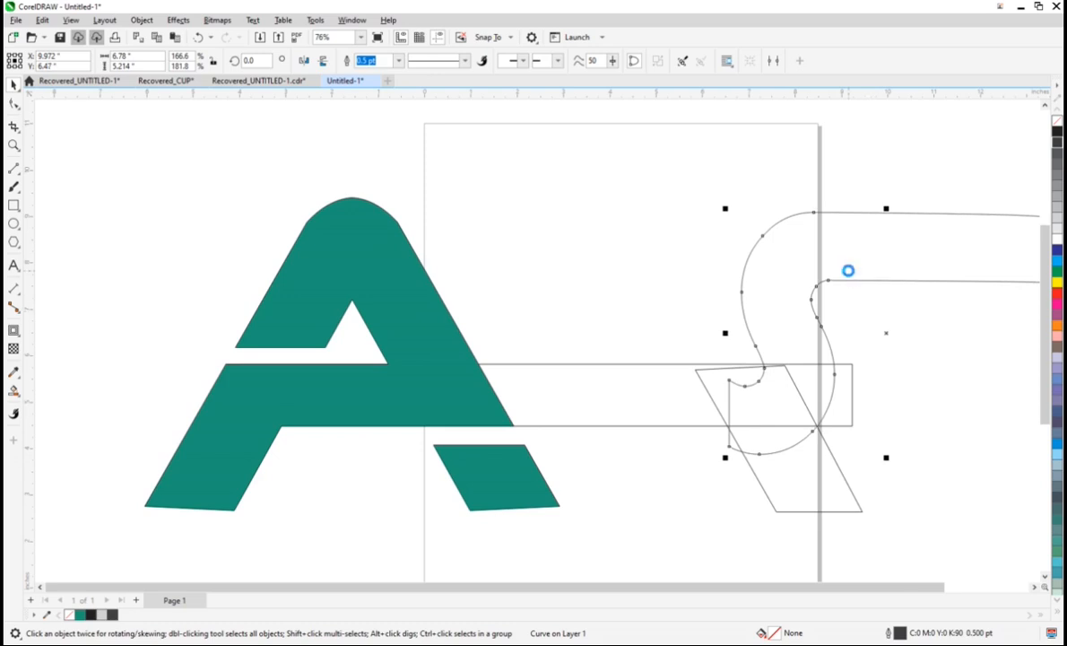
pyautogui.press('Up')
pyautogui.press('Up')
pyautogui.press('Up')
pyautogui.press('Up')
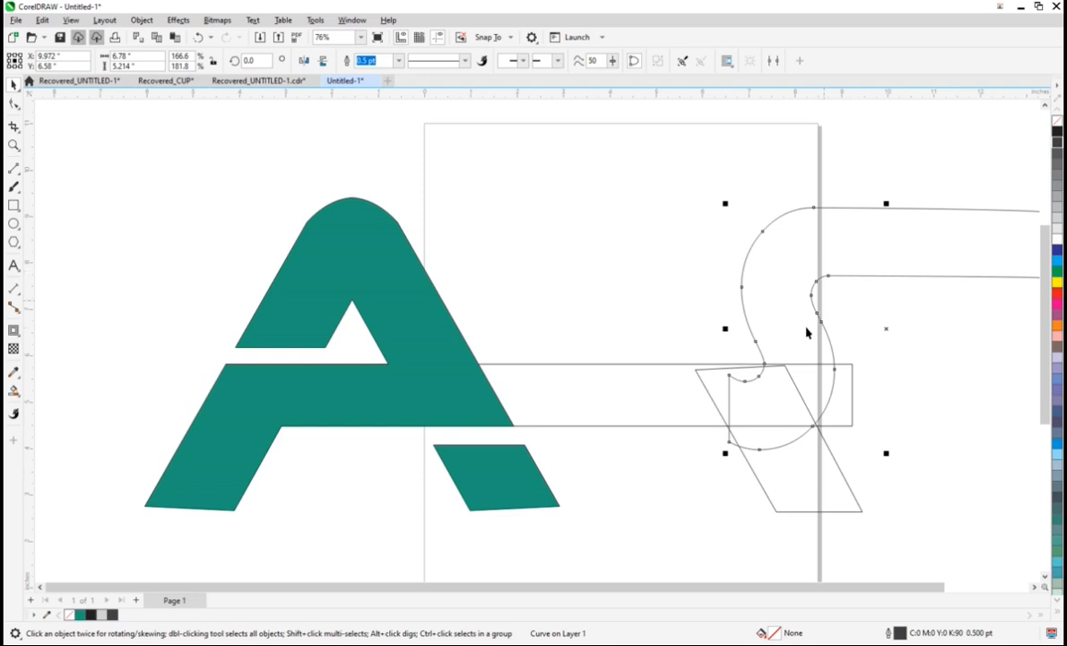
pyautogui.press('Up')
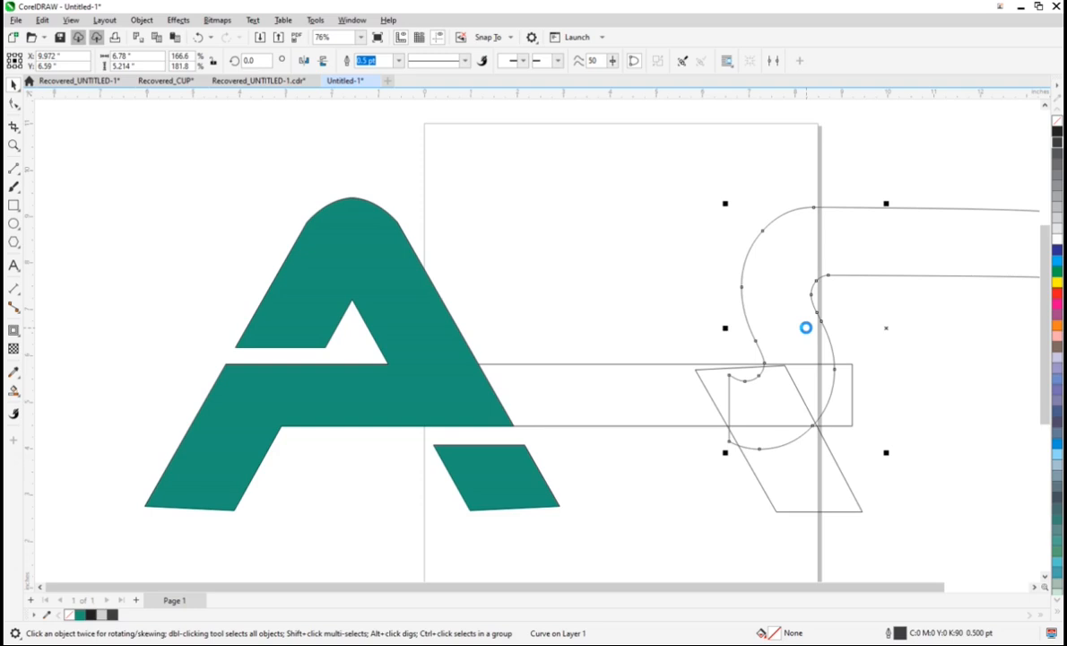
pyautogui.press('Down')
pyautogui.press('Down')
pyautogui.press('Down')
pyautogui.press('Down')
pyautogui.press('Down')
pyautogui.press('Down')
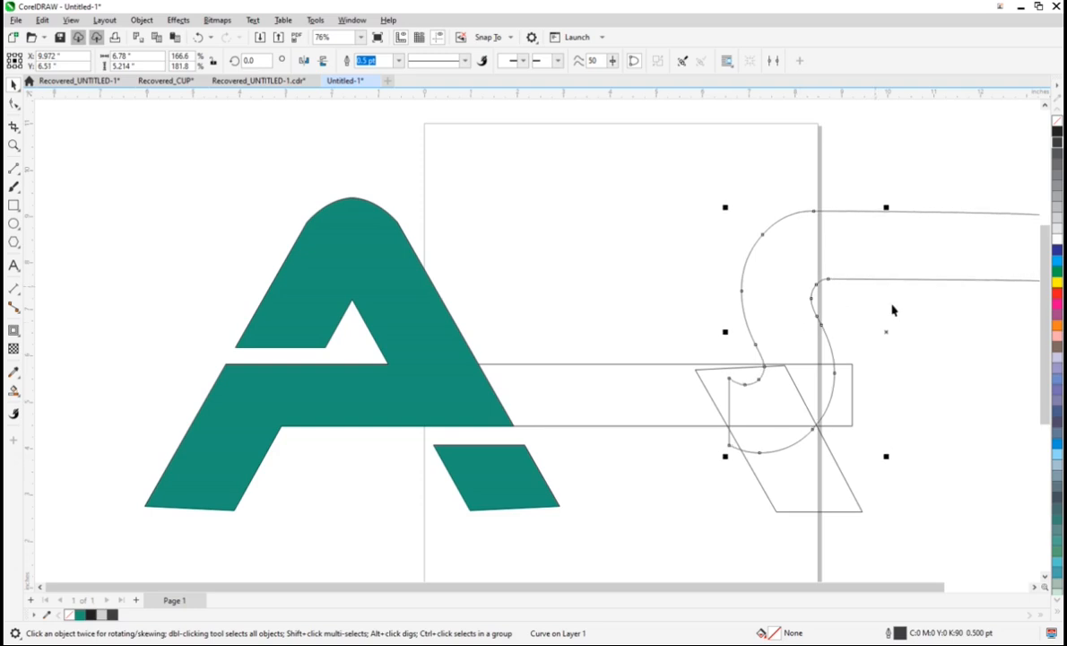
pyautogui.scroll(1, 936, 332)
pyautogui.scroll(-1, 924, 334)
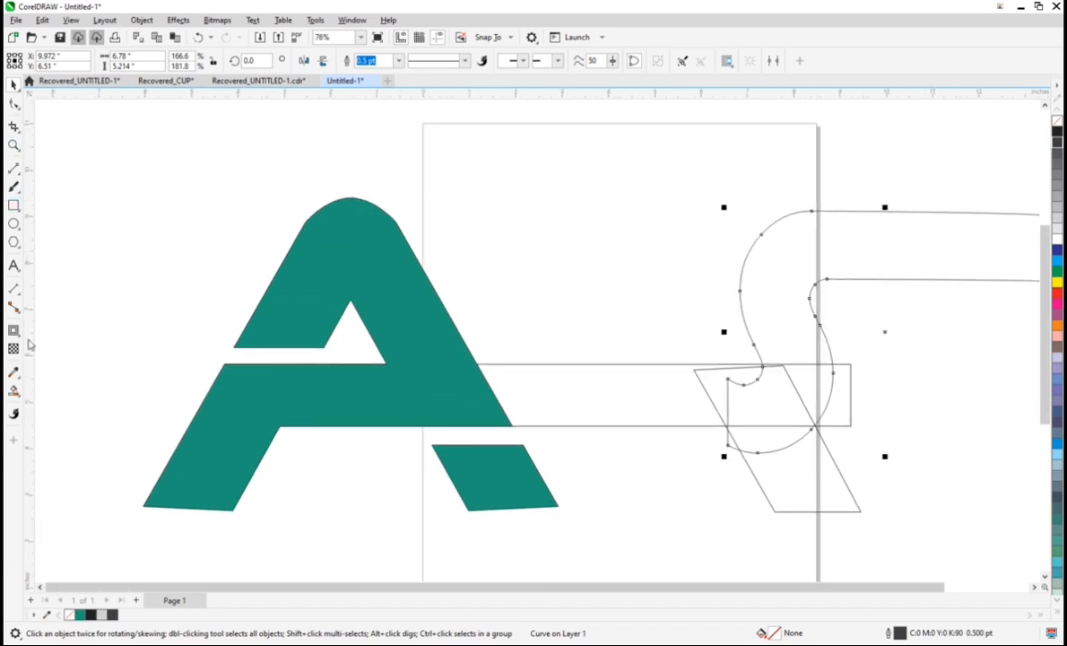
# Step: Smart Fill the S, the long bar and the slanted leg regions with the A's green and a hairline outline
pyautogui.click(14, 391)
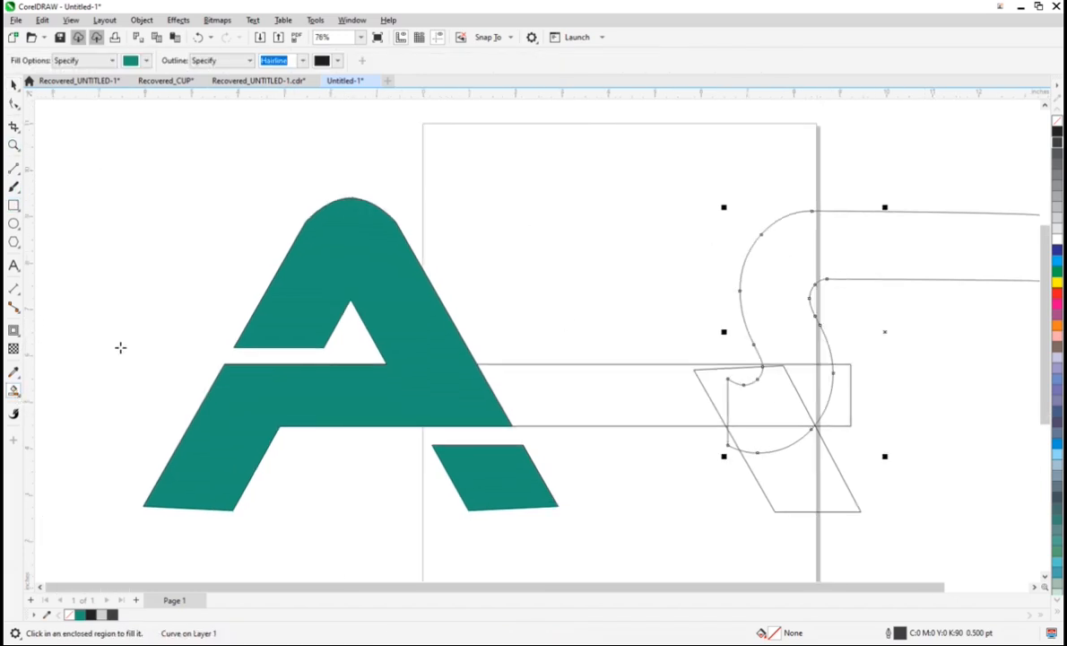
pyautogui.click(840, 243)
pyautogui.click(810, 373)
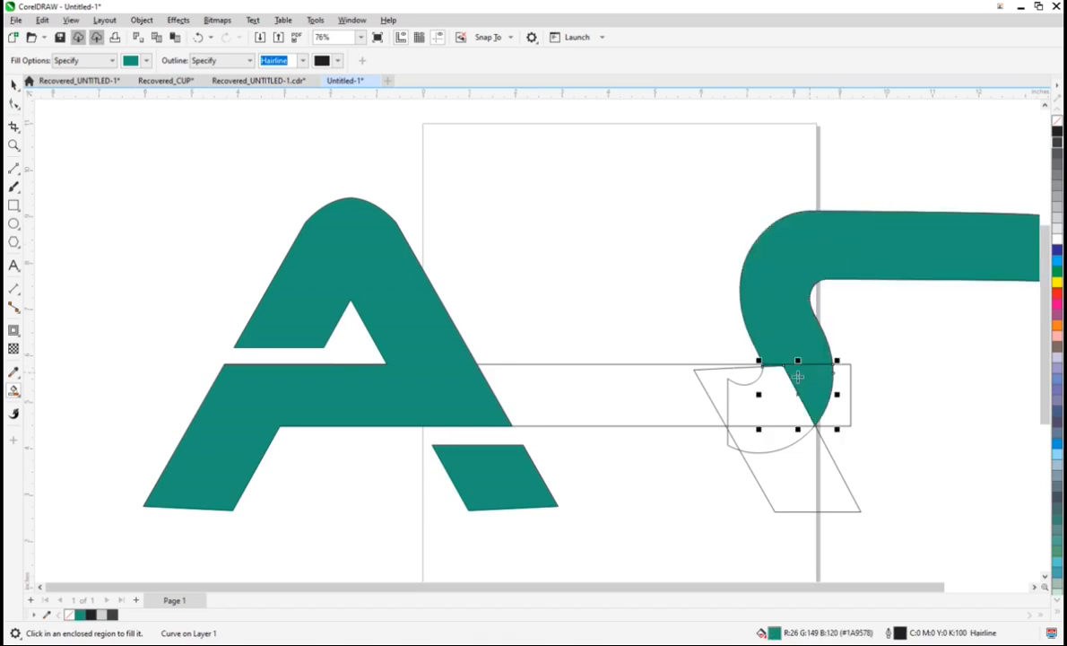
pyautogui.click(762, 383)
pyautogui.click(708, 385)
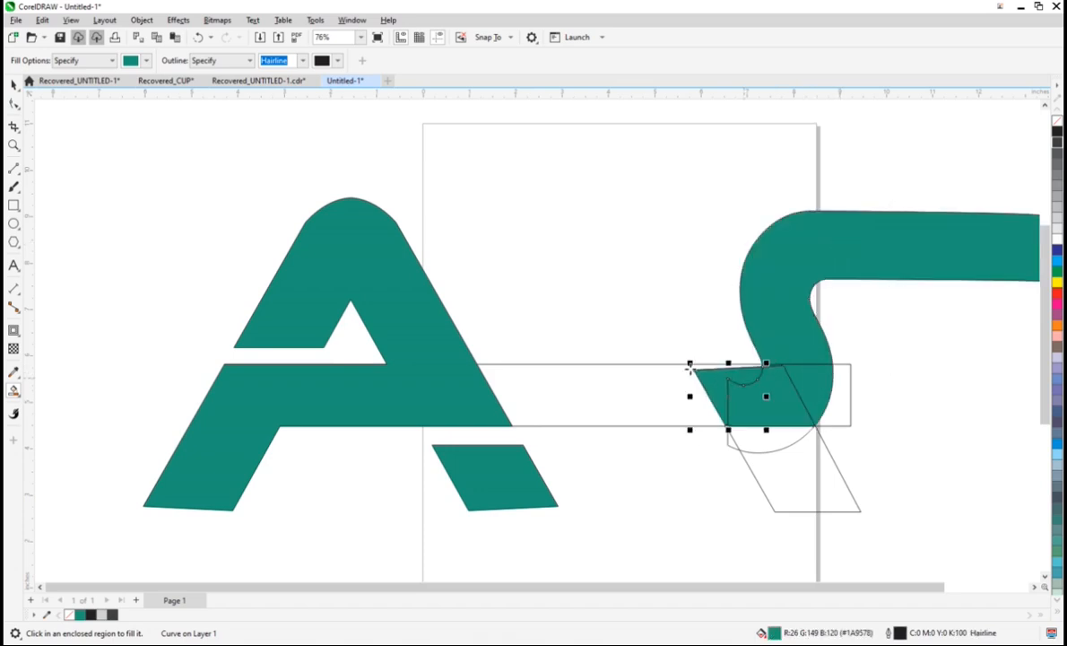
pyautogui.click(676, 367)
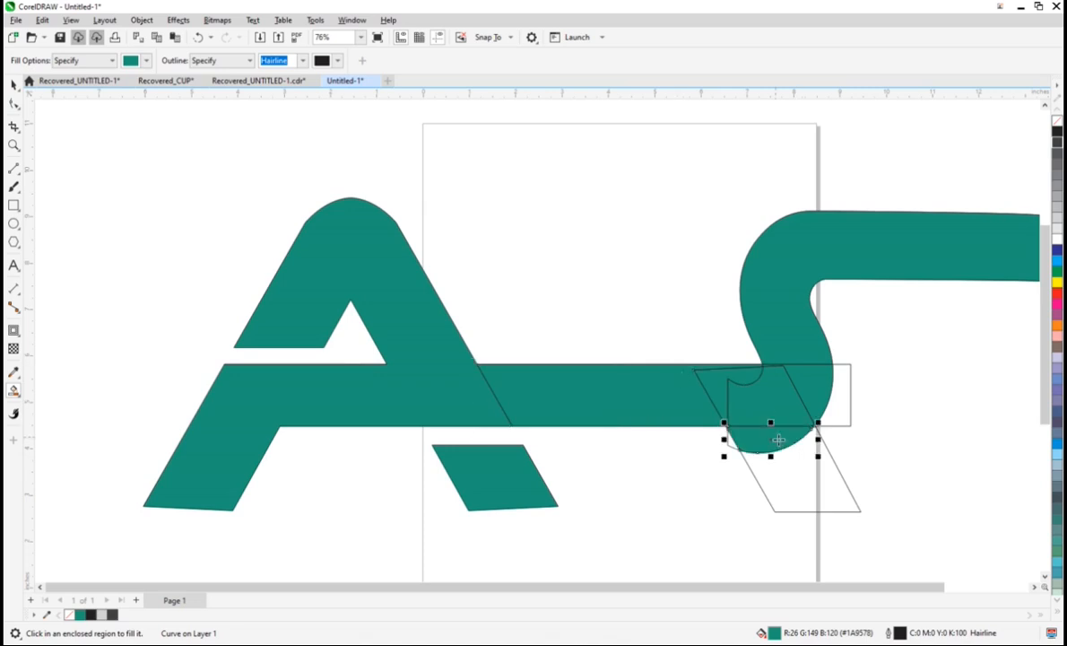
pyautogui.click(796, 472)
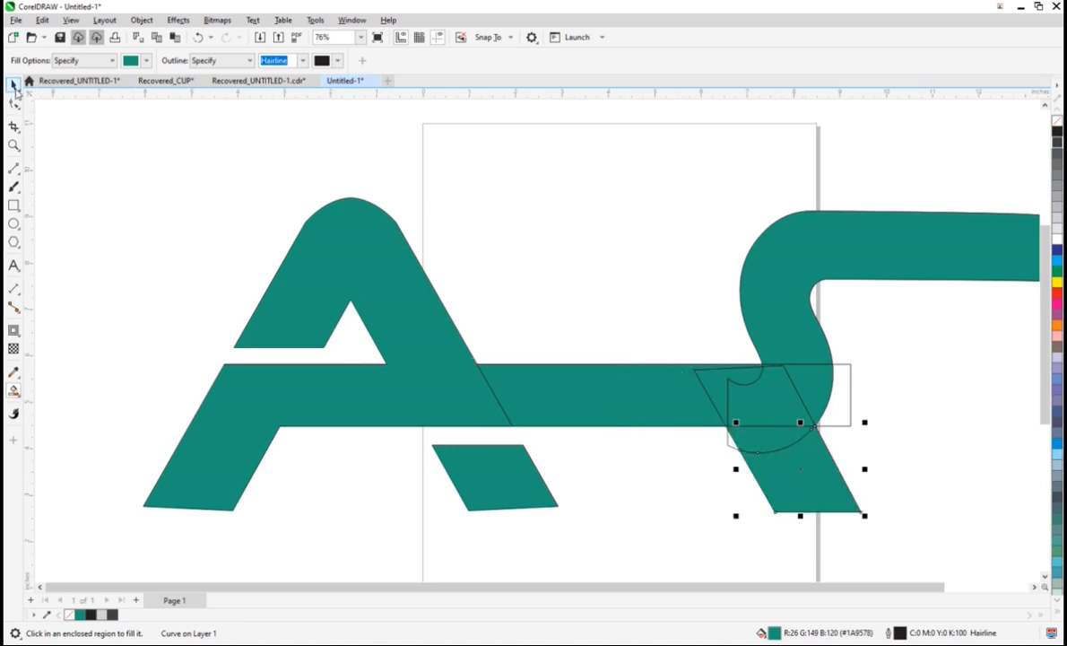
# Step: Weld the green S, crossbar and slanted leg pieces into one continuous shape
pyautogui.click(14, 83)
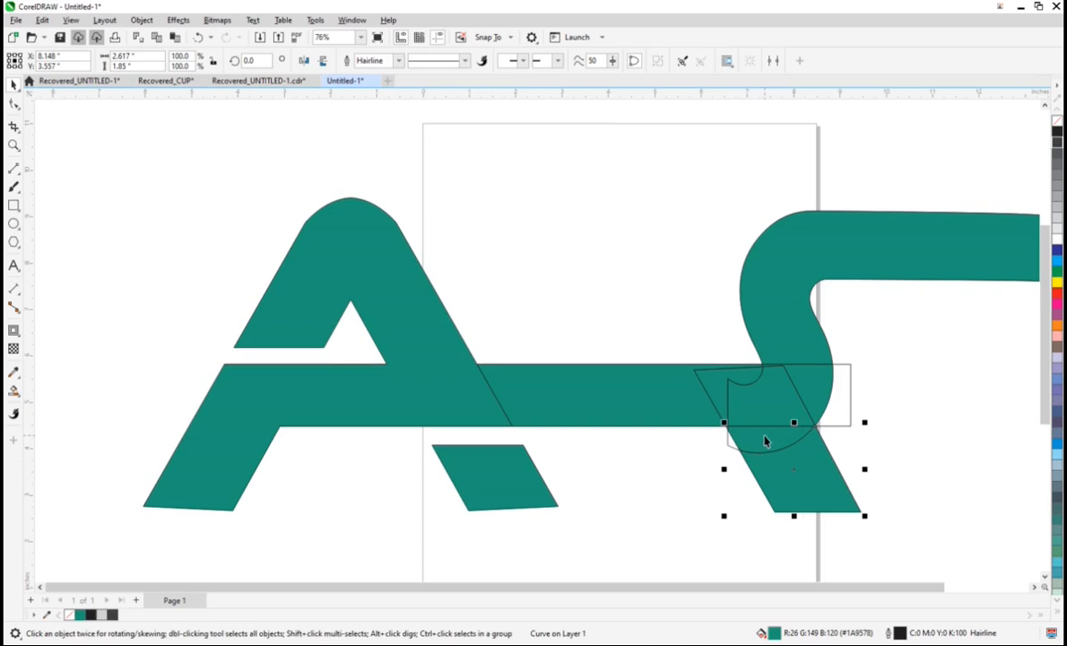
pyautogui.keyDown('shift'); pyautogui.click(767, 439); pyautogui.keyUp('shift')
pyautogui.keyDown('shift'); pyautogui.click(769, 408); pyautogui.keyUp('shift')
pyautogui.click(373, 62)
pyautogui.keyDown('shift'); pyautogui.click(794, 315); pyautogui.keyUp('shift')
pyautogui.click(373, 61)
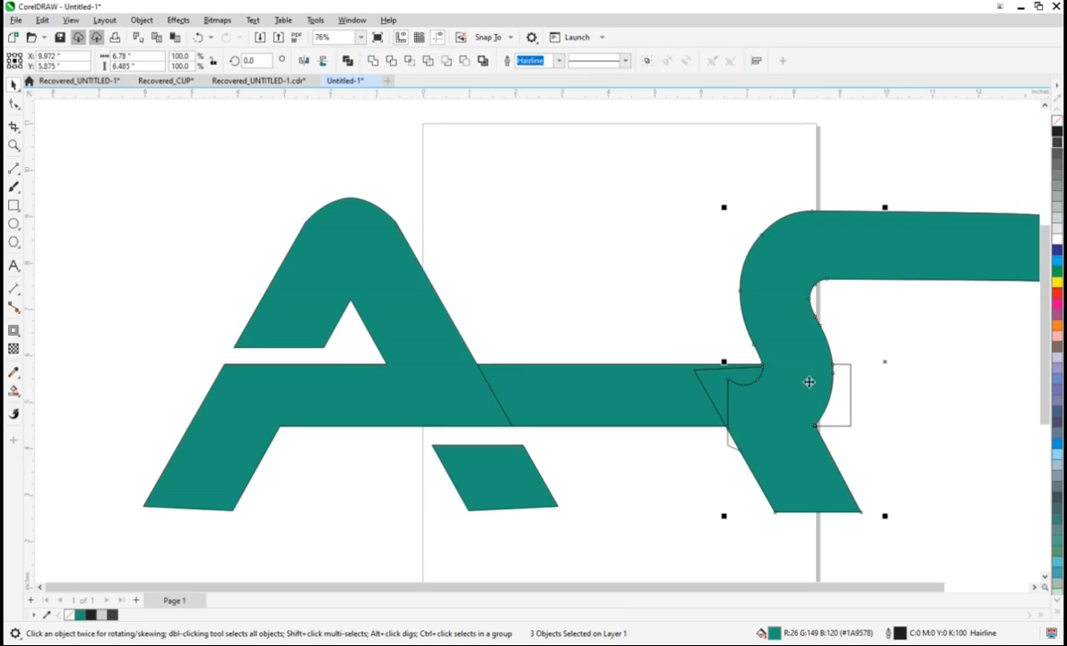
pyautogui.click(708, 386)
pyautogui.hotkey('ctrl', 'z')
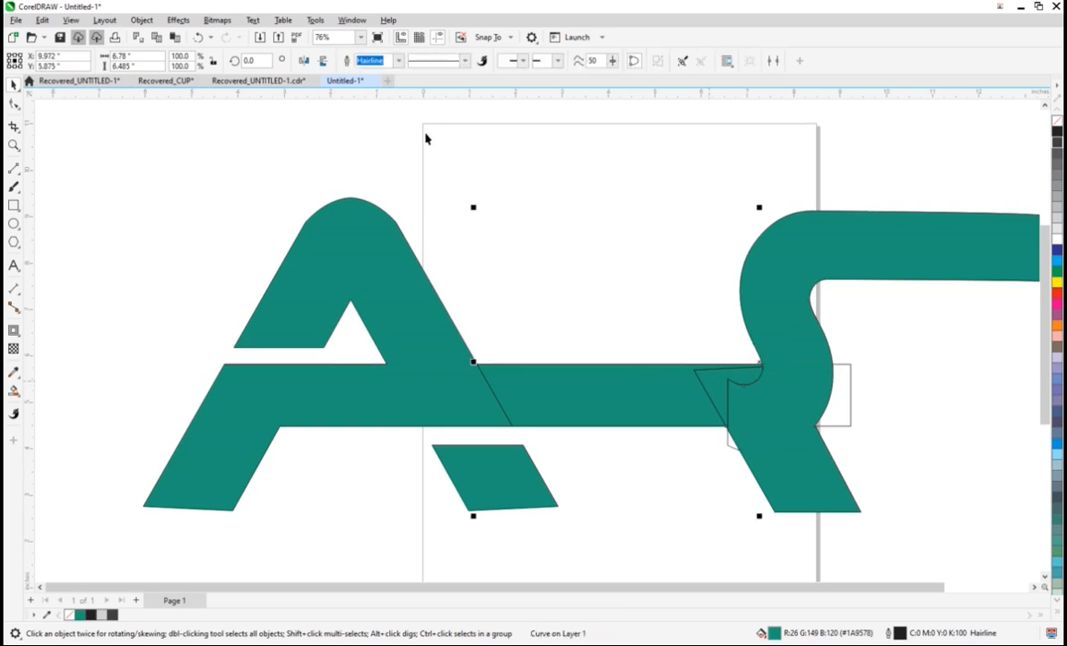
pyautogui.keyDown('shift'); pyautogui.click(464, 394); pyautogui.keyUp('shift')
pyautogui.click(597, 265)
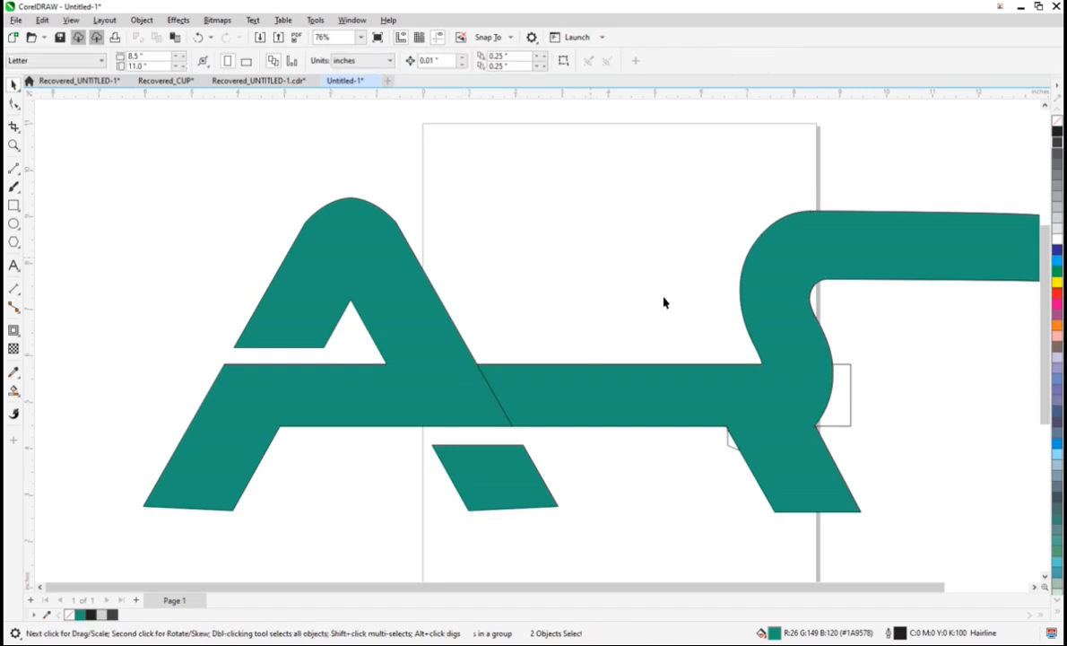
# Step: Delete the leftover long rectangle and the original S outline from behind the green shape
pyautogui.click(847, 429)
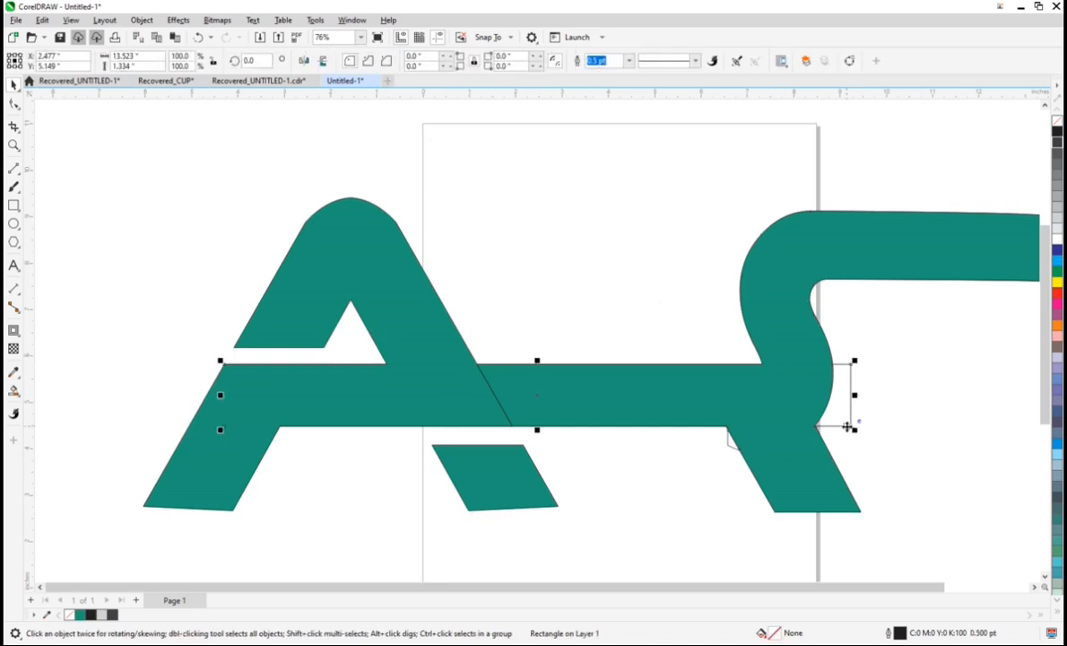
pyautogui.press('Delete')
pyautogui.click(728, 443)
pyautogui.press('Delete')
# Step: Draw a rectangle about 5.26 by 1.99 in above the crossbar, in the gap between the A and the S
pyautogui.scroll(-2, 711, 320)
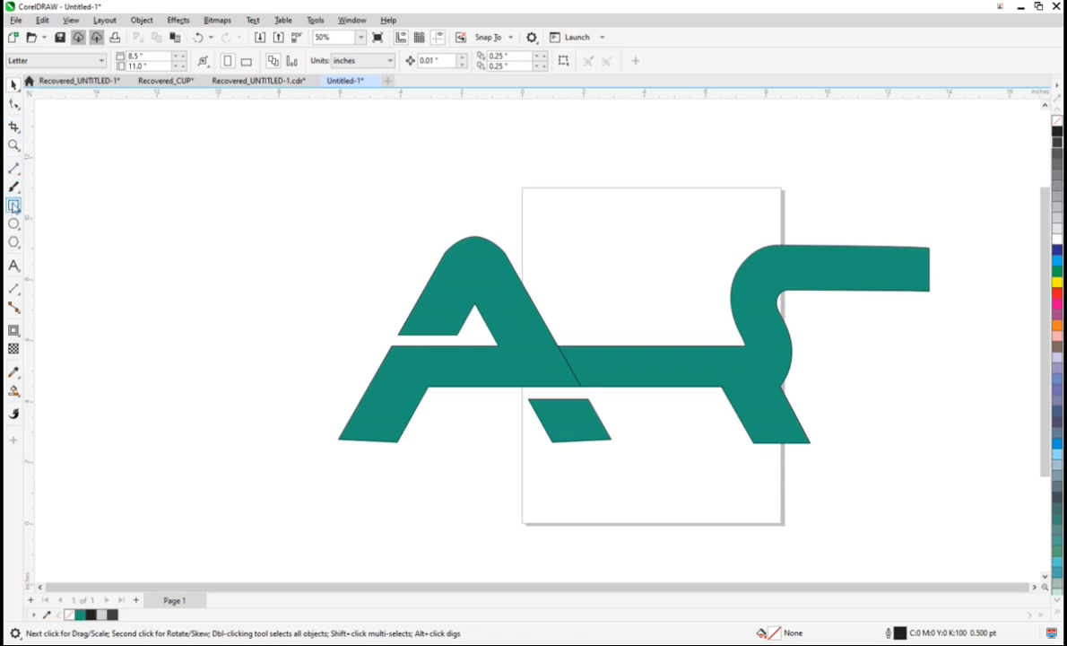
pyautogui.moveTo(545, 239); pyautogui.dragTo(710, 303)
pyautogui.click(13, 86)
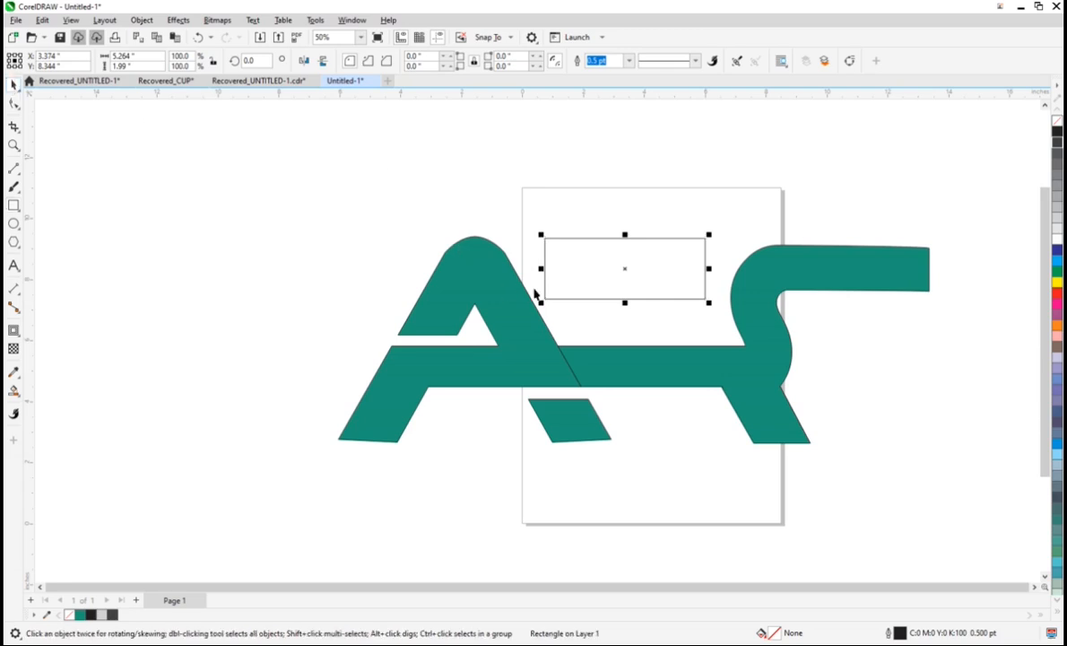
# Step: Convert the rectangle to curves and move its two lower corner nodes inward to taper it
pyautogui.hotkey('ctrl', 'q')
pyautogui.click(14, 103)
pyautogui.moveTo(547, 302); pyautogui.dragTo(571, 303)
pyautogui.moveTo(692, 287)
pyautogui.mouseDown()
pyautogui.moveTo(712, 304)
pyautogui.moveTo(694, 303)
pyautogui.mouseUp()
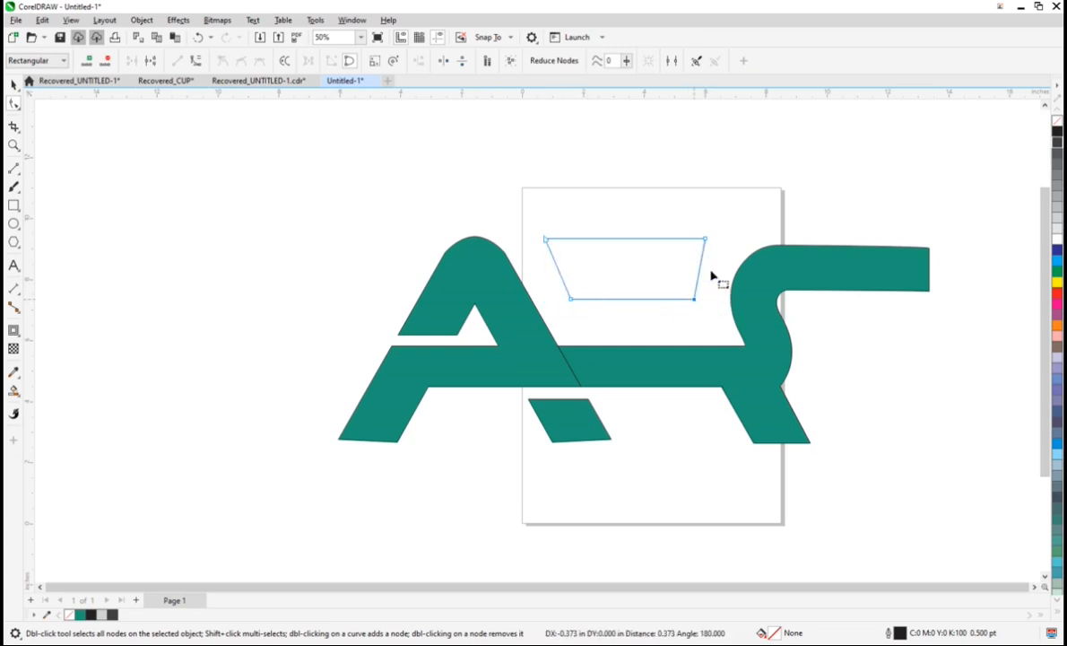
# Step: Convert the tapered shape's side facing the S to a curve and bow it inward
pyautogui.click(699, 265)
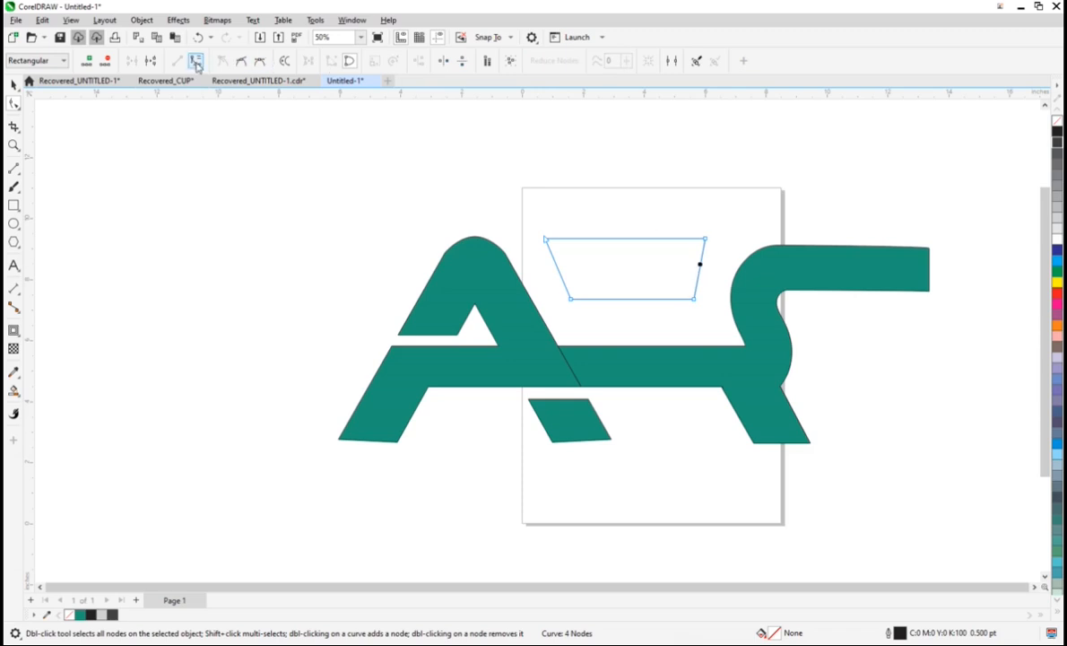
pyautogui.moveTo(698, 276); pyautogui.dragTo(686, 268)
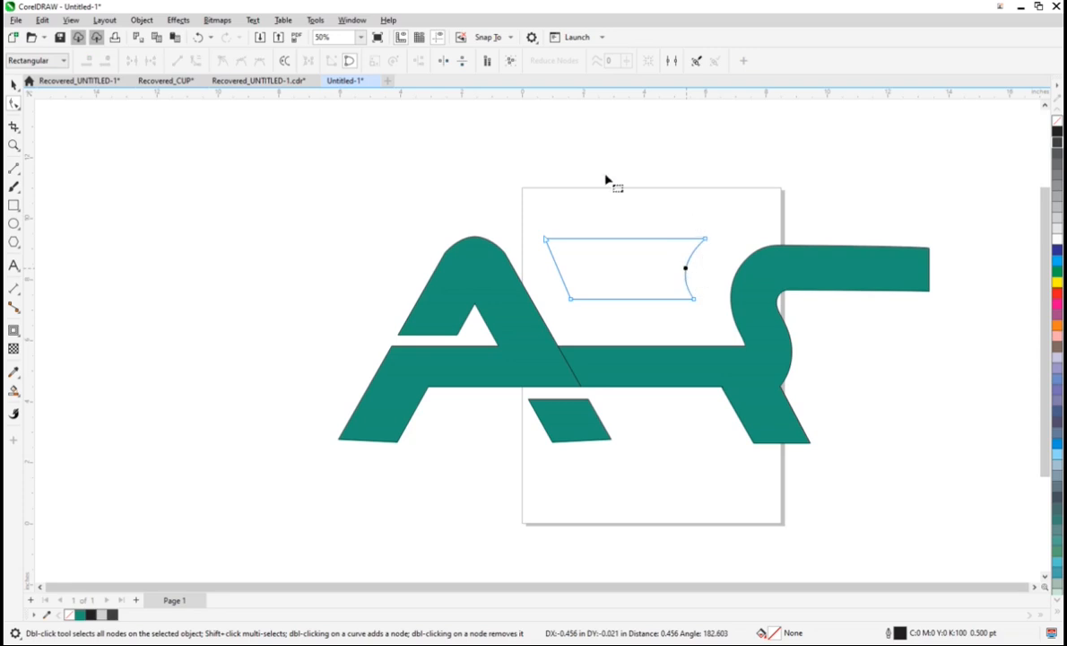
pyautogui.click(13, 83)
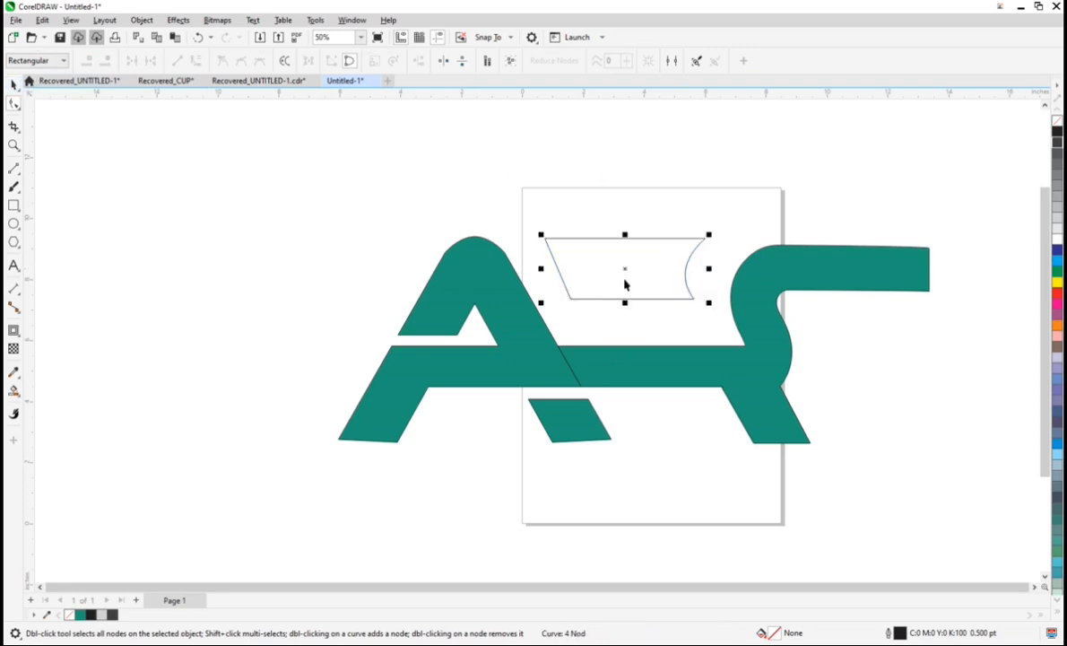
# Step: Move the tapered shape down slightly between the A and the S and Smart Fill it with the same green
pyautogui.press('space')
pyautogui.moveTo(624, 269); pyautogui.dragTo(626, 289)
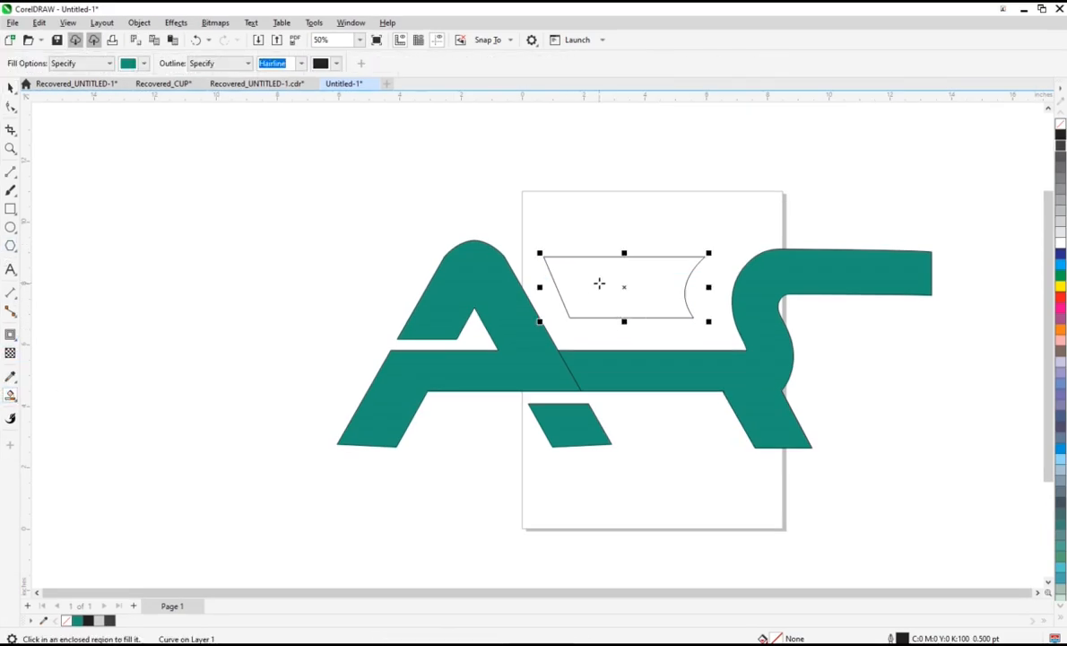
pyautogui.click(598, 284)
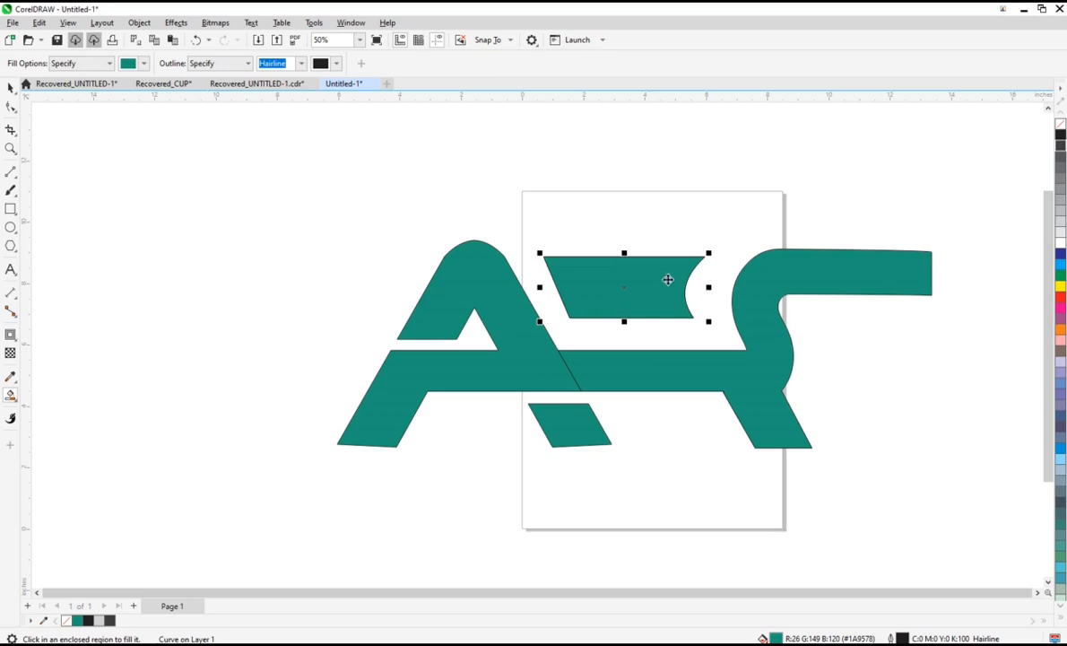
pyautogui.press('space')
pyautogui.click(769, 204)
pyautogui.click(642, 302)
pyautogui.click(233, 270)
# Step: Draw an upright rectangle about 3.9 by 6.49 in beside the A and fully round its corners to 1.948 in
pyautogui.click(11, 210)
pyautogui.moveTo(139, 222)
pyautogui.mouseDown()
pyautogui.moveTo(204, 364)
pyautogui.moveTo(247, 412)
pyautogui.moveTo(233, 416)
pyautogui.moveTo(259, 421)
pyautogui.mouseUp()
pyautogui.click(9, 87)
pyautogui.click(10, 106)
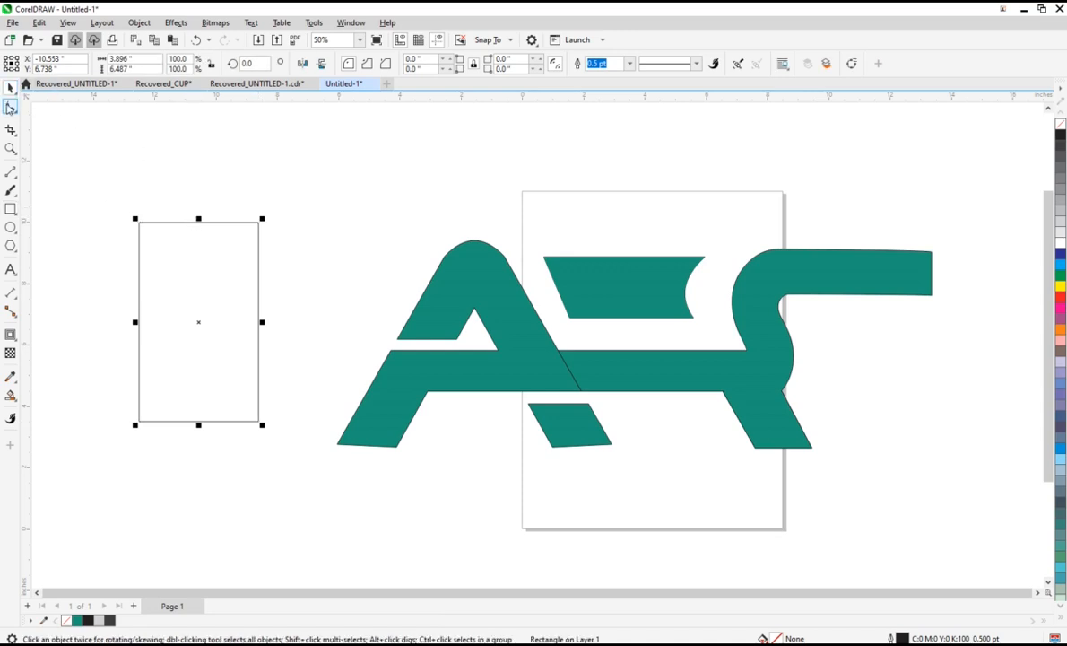
pyautogui.moveTo(189, 289); pyautogui.dragTo(199, 321)
pyautogui.press('space')
# Step: Add a one-step inner contour to the rounded rectangle with an offset of about 1.098 in
pyautogui.click(17, 341)
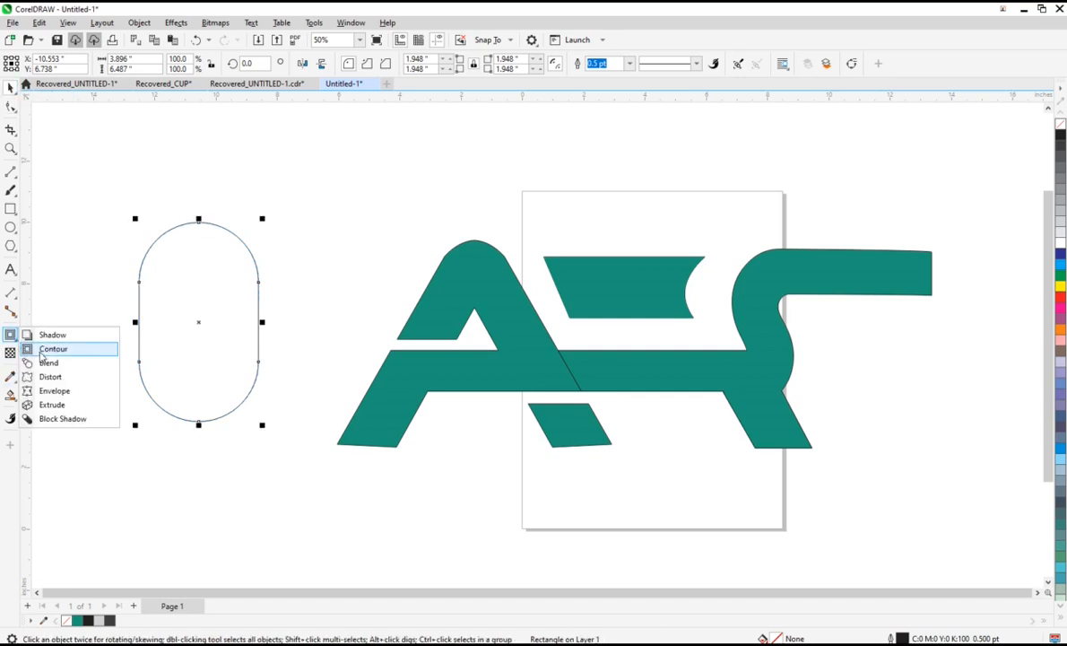
pyautogui.click(45, 349)
pyautogui.moveTo(199, 229); pyautogui.dragTo(211, 257)
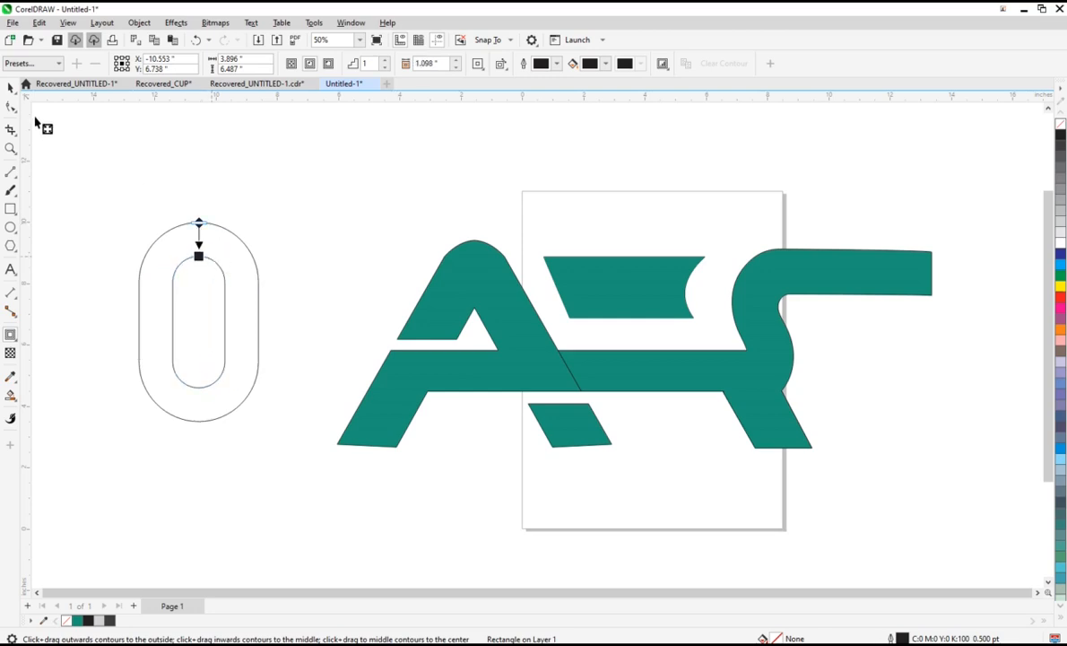
pyautogui.click(11, 87)
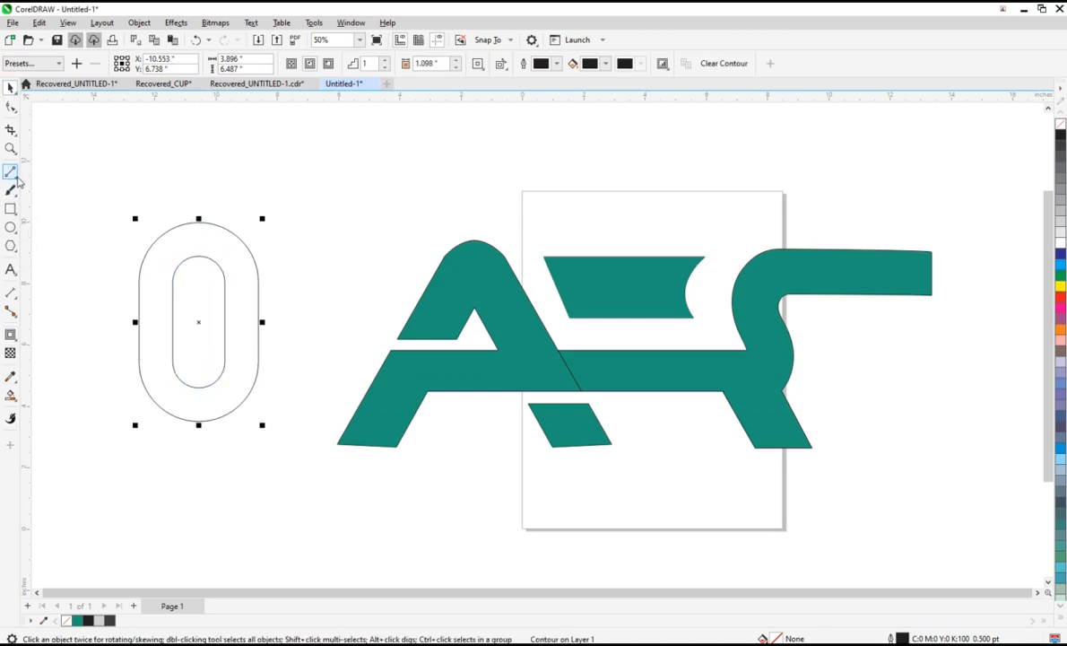
# Step: Draw a horizontal 2-point line about 6.63 in long across the middle of the contoured shape
pyautogui.click(15, 192)
pyautogui.click(16, 176)
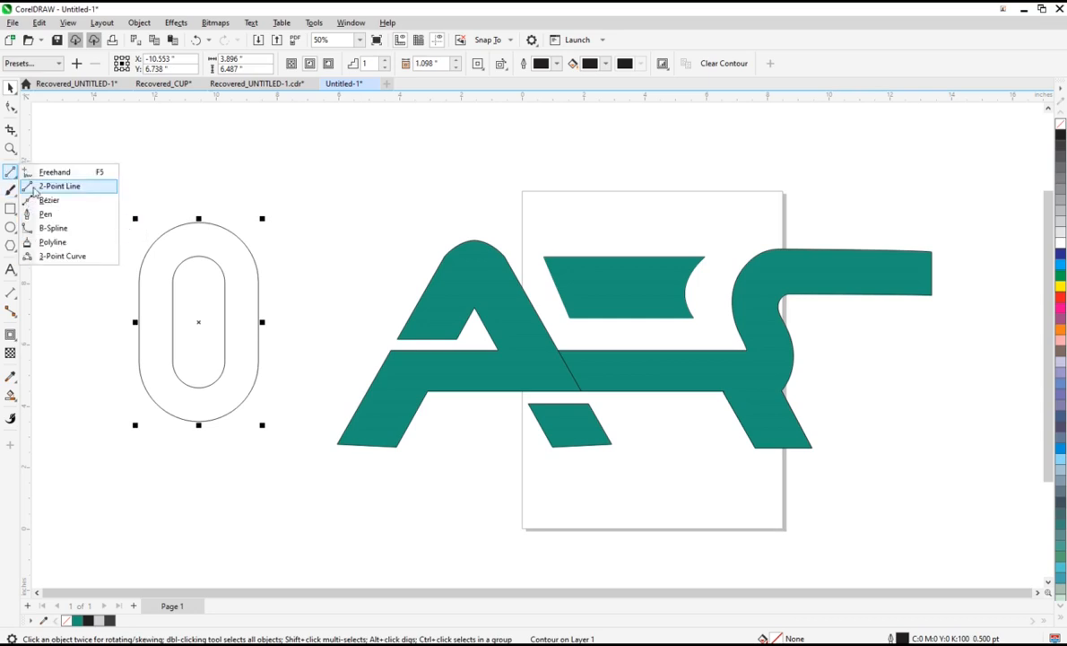
pyautogui.click(55, 186)
pyautogui.moveTo(109, 327); pyautogui.dragTo(316, 327)
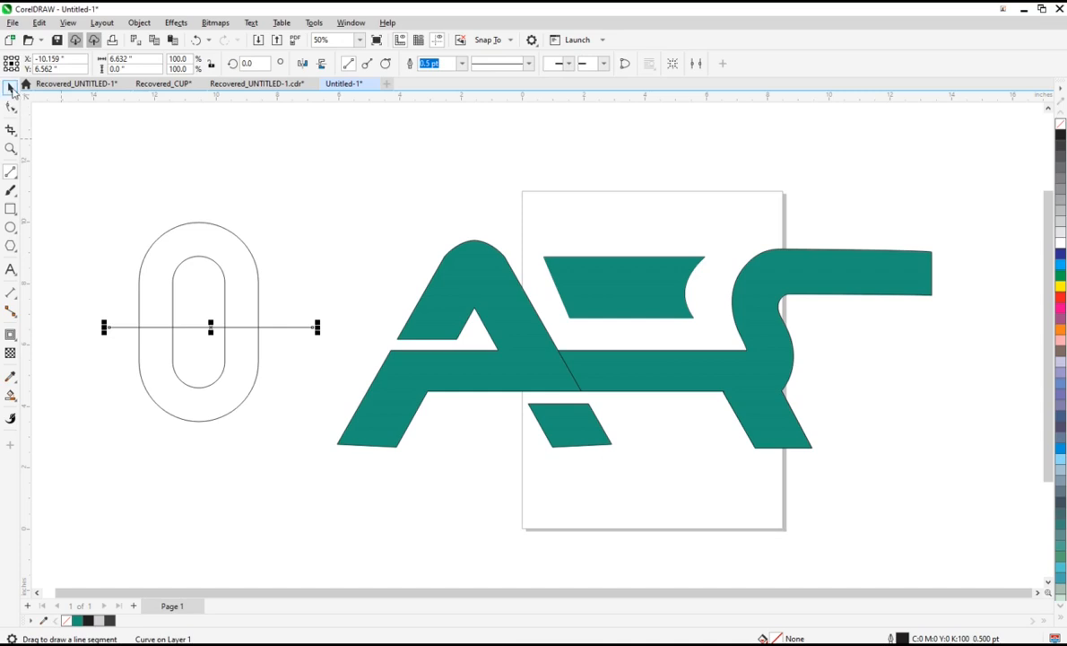
# Step: Smart Fill the ring's upper half green and delete the dividing line and the original contoured outline
pyautogui.click(10, 394)
pyautogui.click(199, 240)
pyautogui.click(11, 87)
pyautogui.click(209, 331)
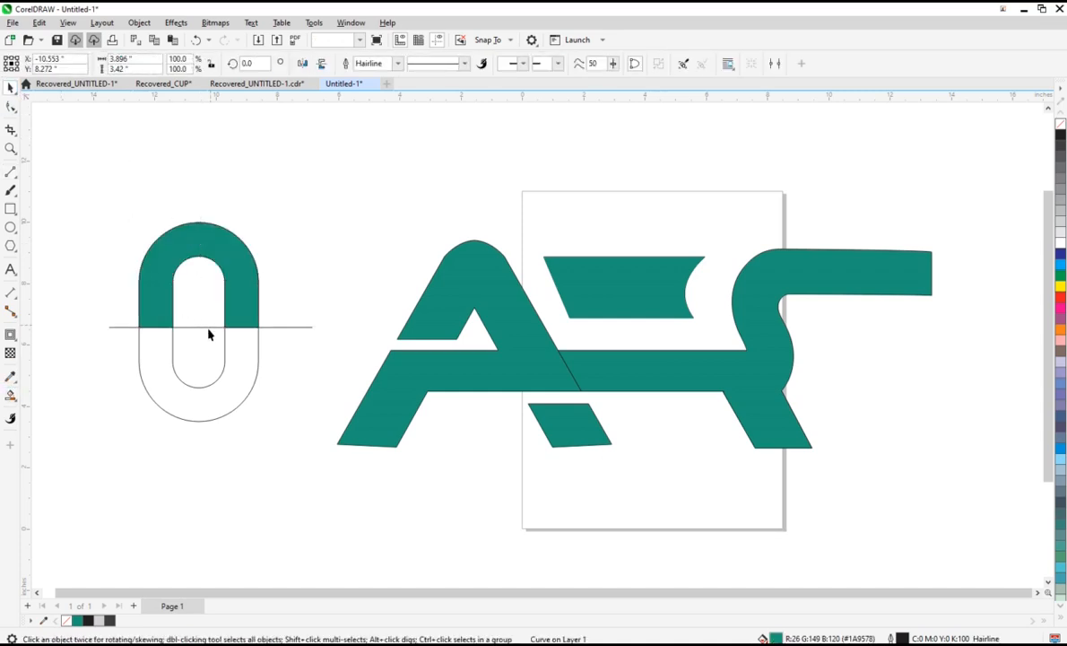
pyautogui.click(210, 327)
pyautogui.press('Delete')
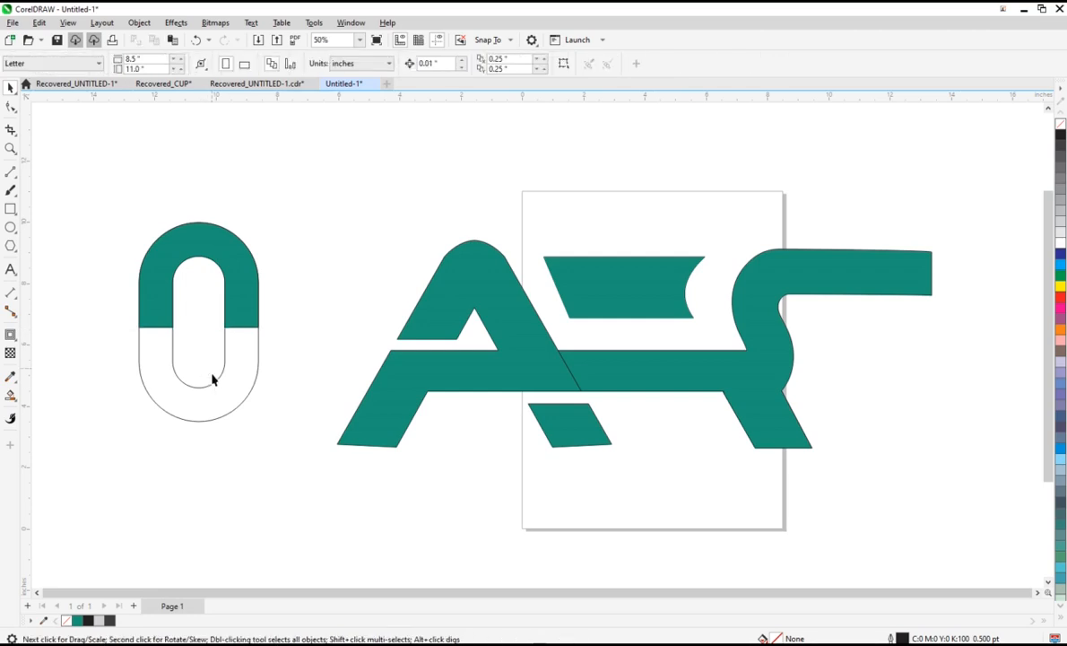
pyautogui.click(251, 395)
pyautogui.press('Delete')
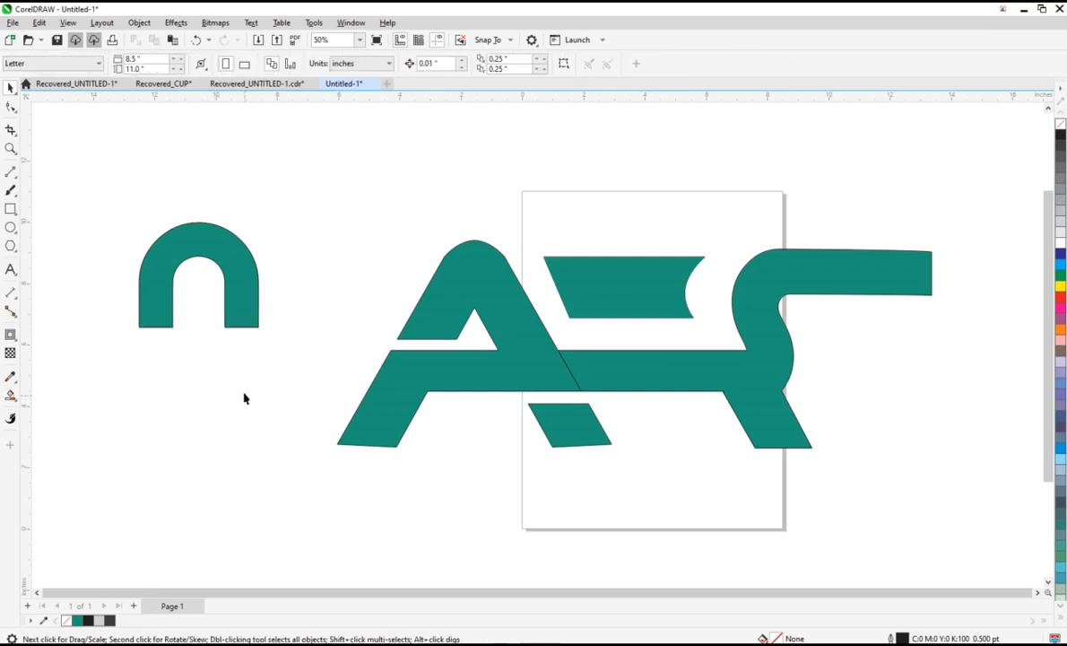
# Step: Rotate the green arch to 270° and place it beneath the S's upper arm, centred at about X 12.4, Y 4.47 in
pyautogui.click(212, 243)
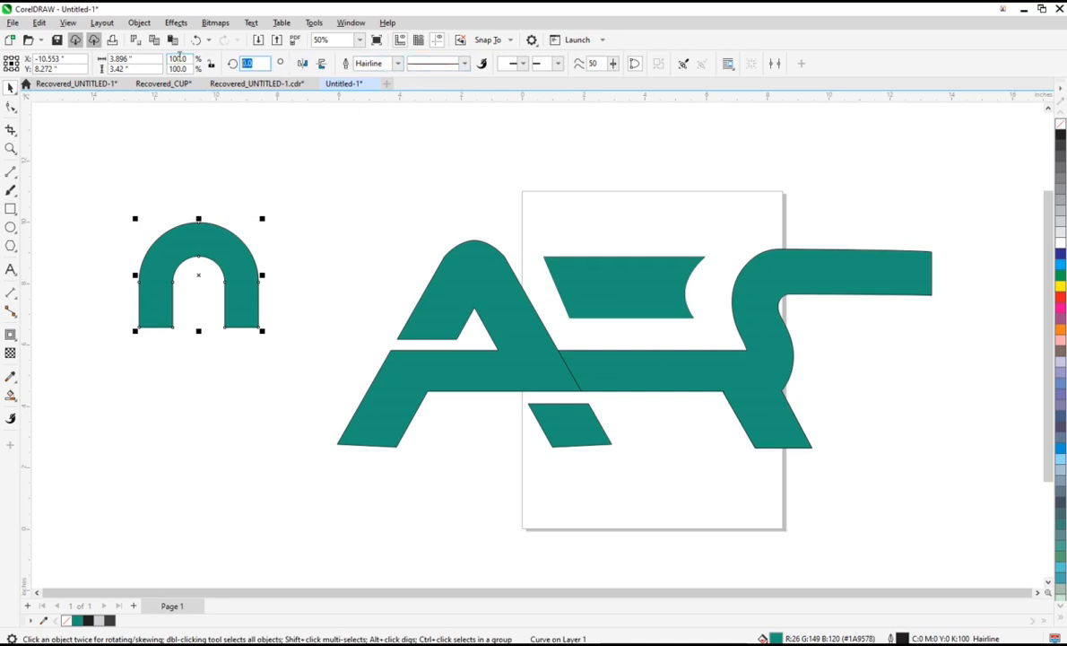
pyautogui.write('270')
pyautogui.press('Return')
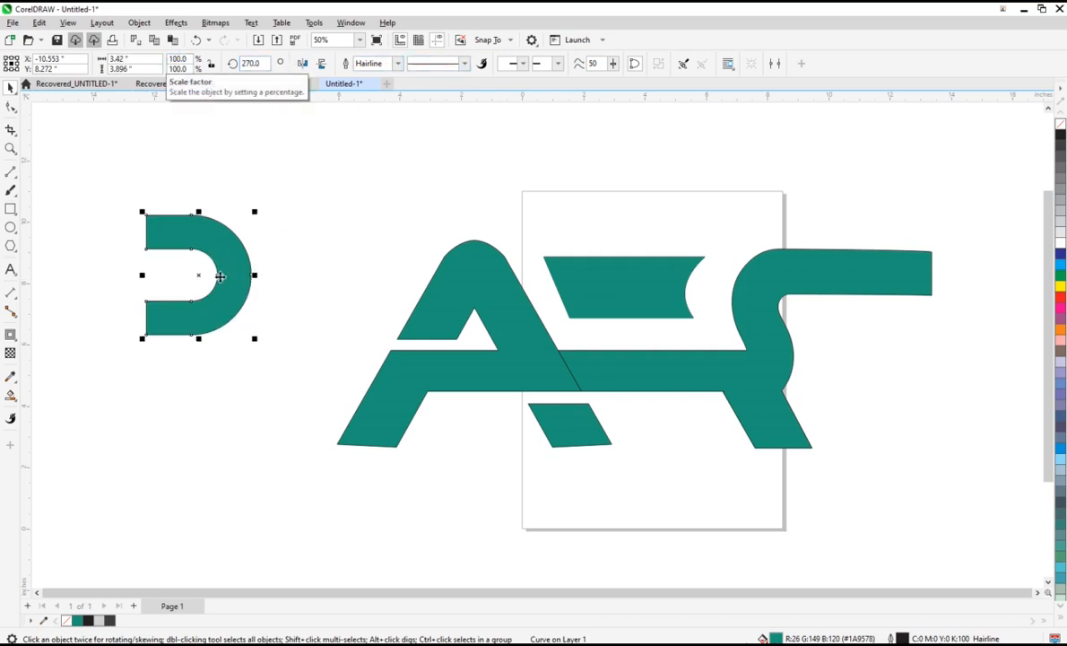
pyautogui.moveTo(200, 273); pyautogui.dragTo(900, 392)
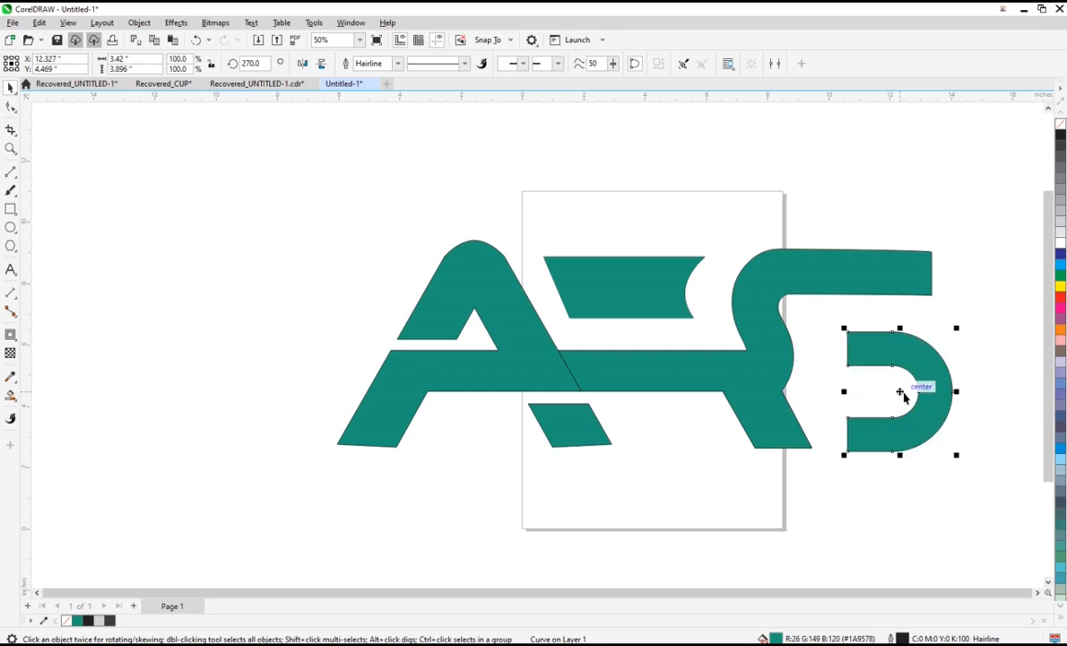
pyautogui.moveTo(902, 391); pyautogui.dragTo(904, 391)
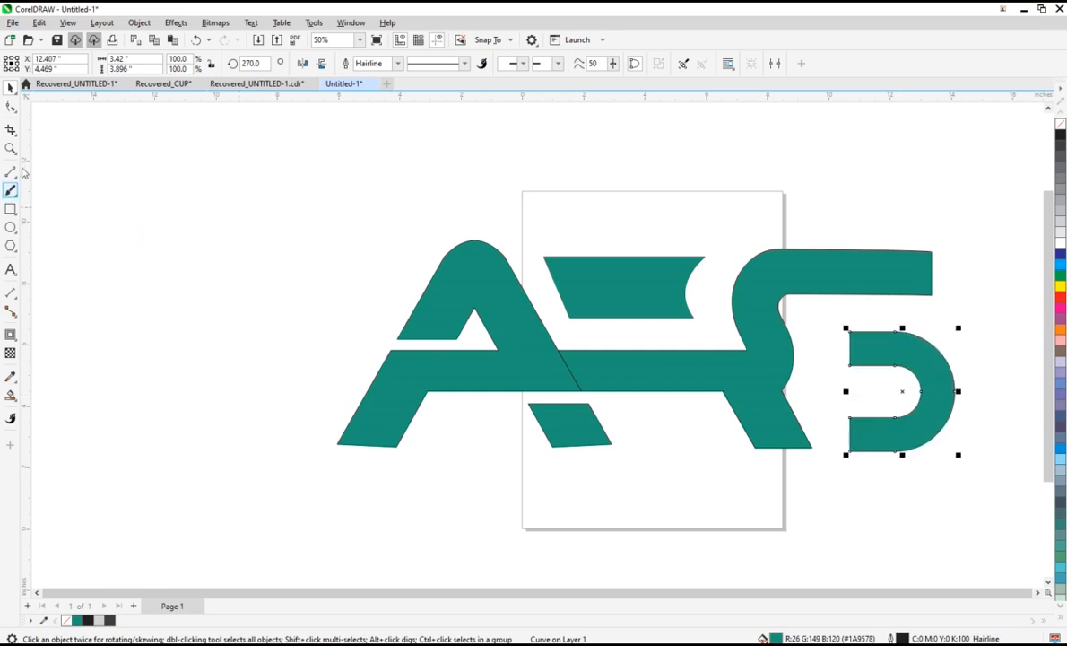
# Step: Reshape the rotated arch's open ends, extending the lower end into a slanted point and bending the upper end into an inward curve
pyautogui.click(11, 107)
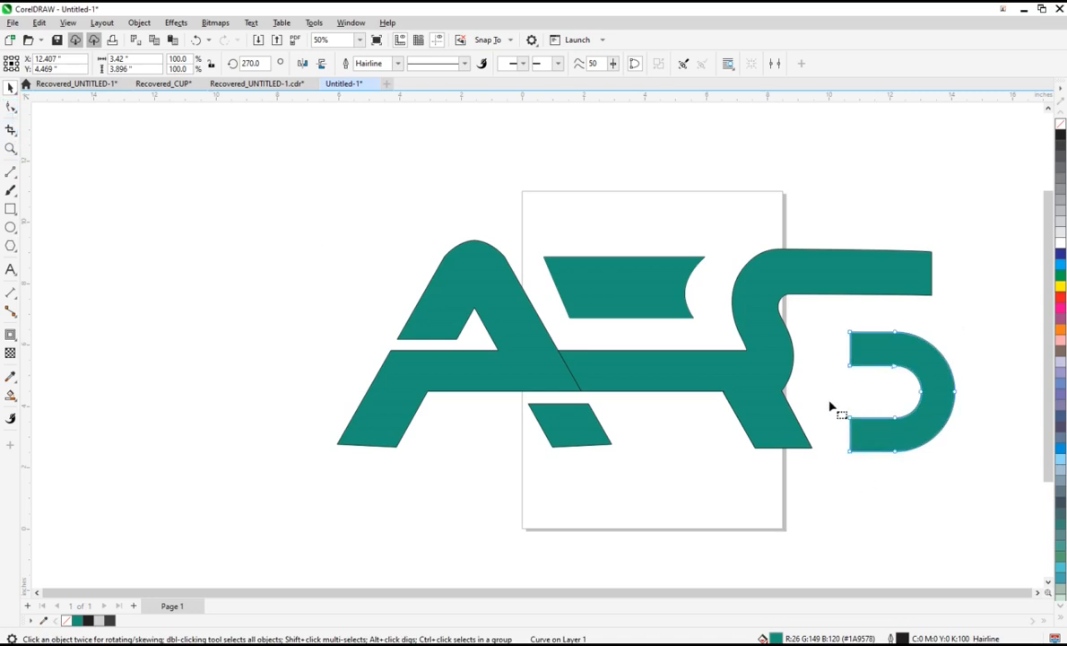
pyautogui.moveTo(851, 419); pyautogui.dragTo(826, 417)
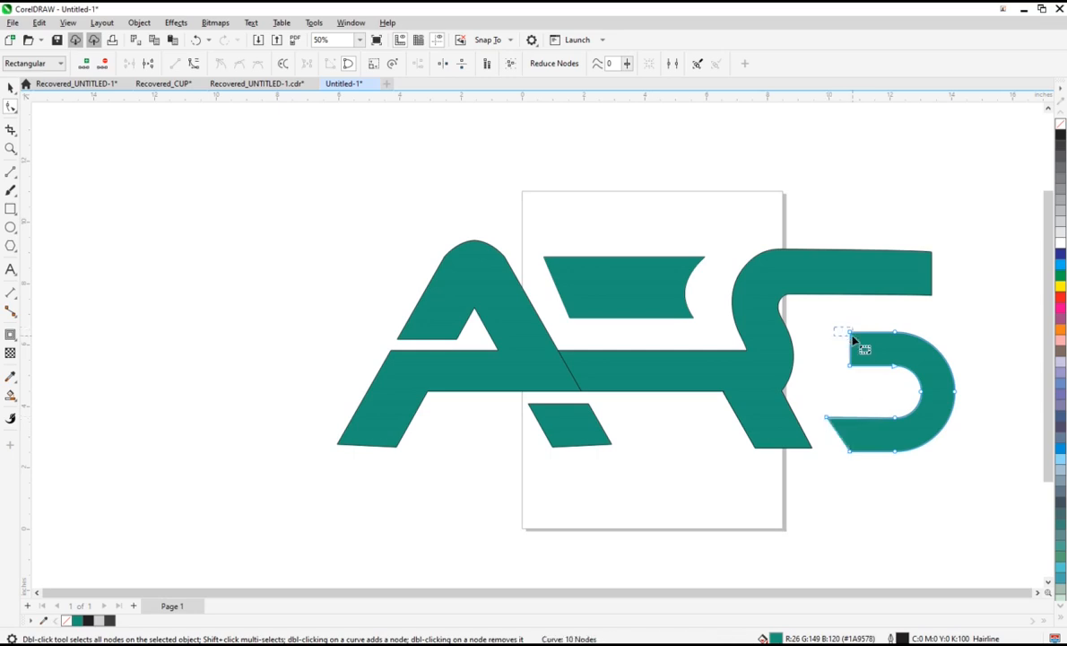
pyautogui.moveTo(852, 336); pyautogui.dragTo(860, 331)
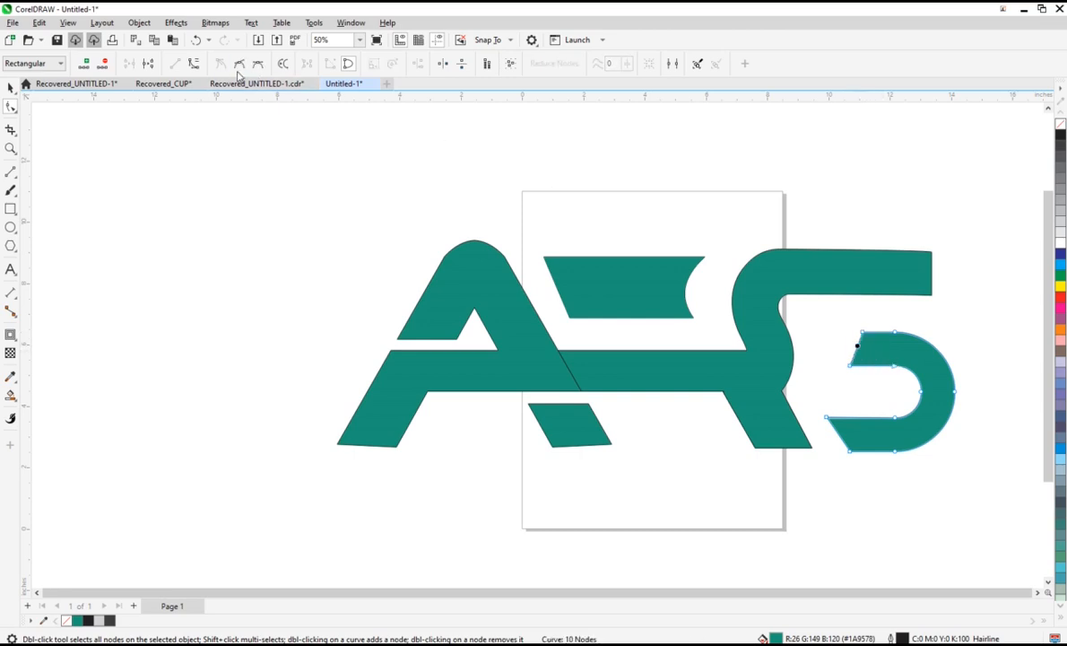
pyautogui.click(855, 351)
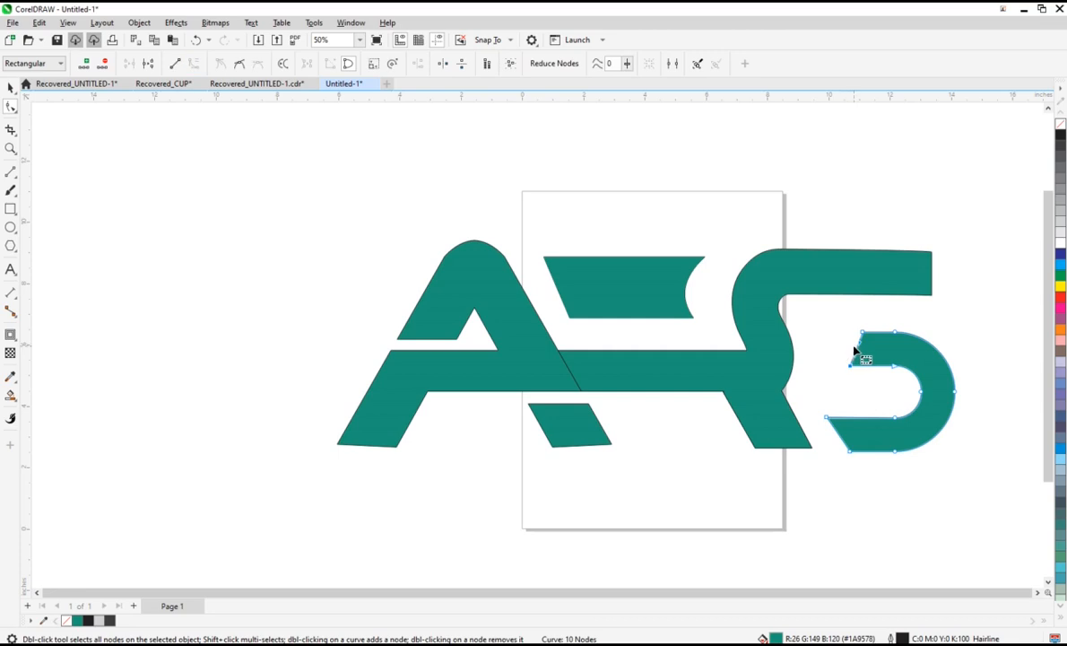
pyautogui.moveTo(858, 356); pyautogui.dragTo(879, 366)
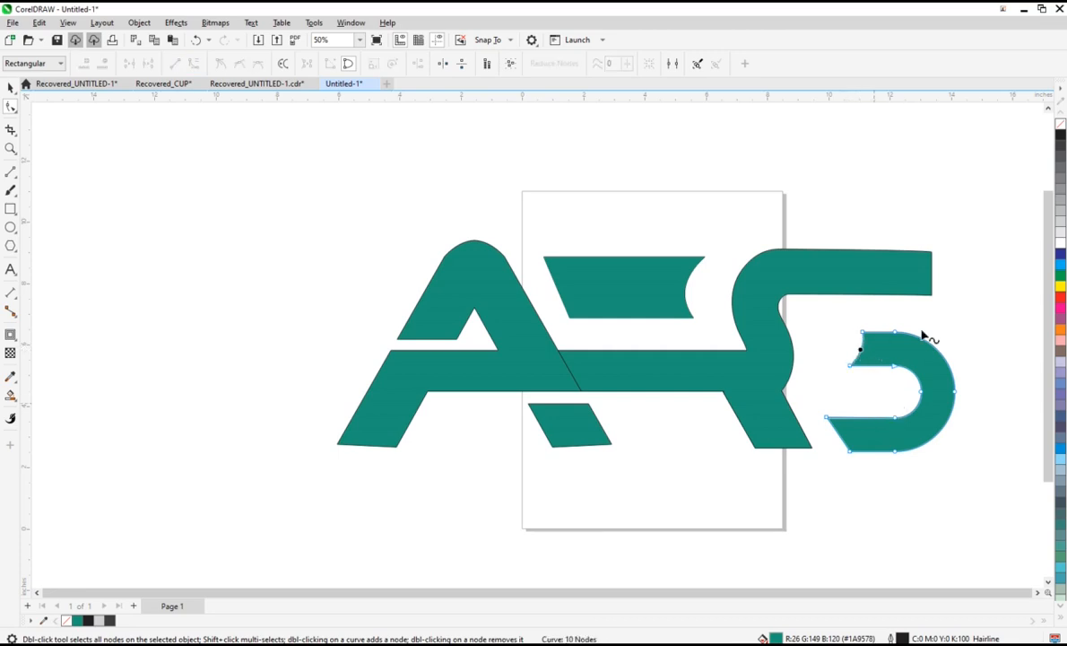
# Step: Nudge the S's lower piece up 0.05 in and remove the outlines from it and the joined R-S shape
pyautogui.click(10, 87)
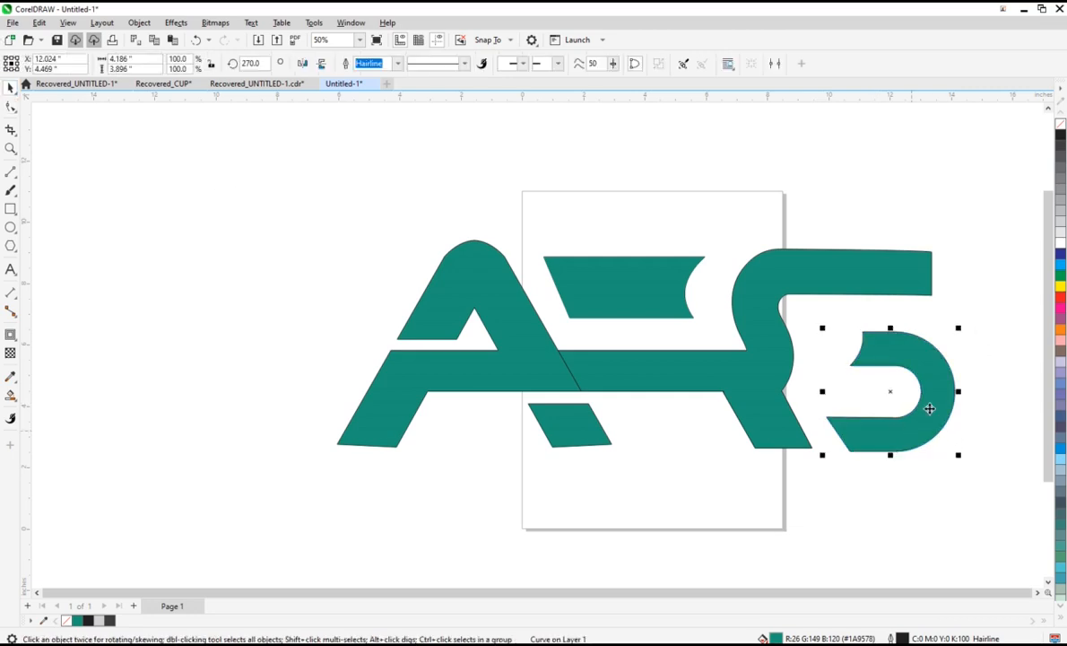
pyautogui.press('Up')
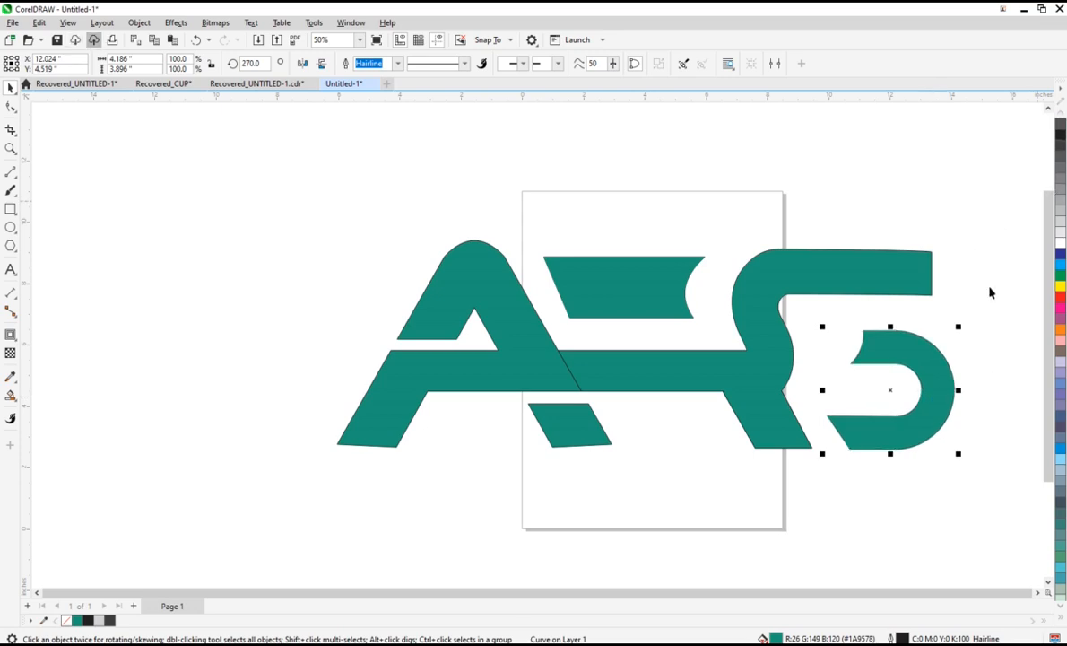
pyautogui.click(1008, 261)
pyautogui.click(578, 375)
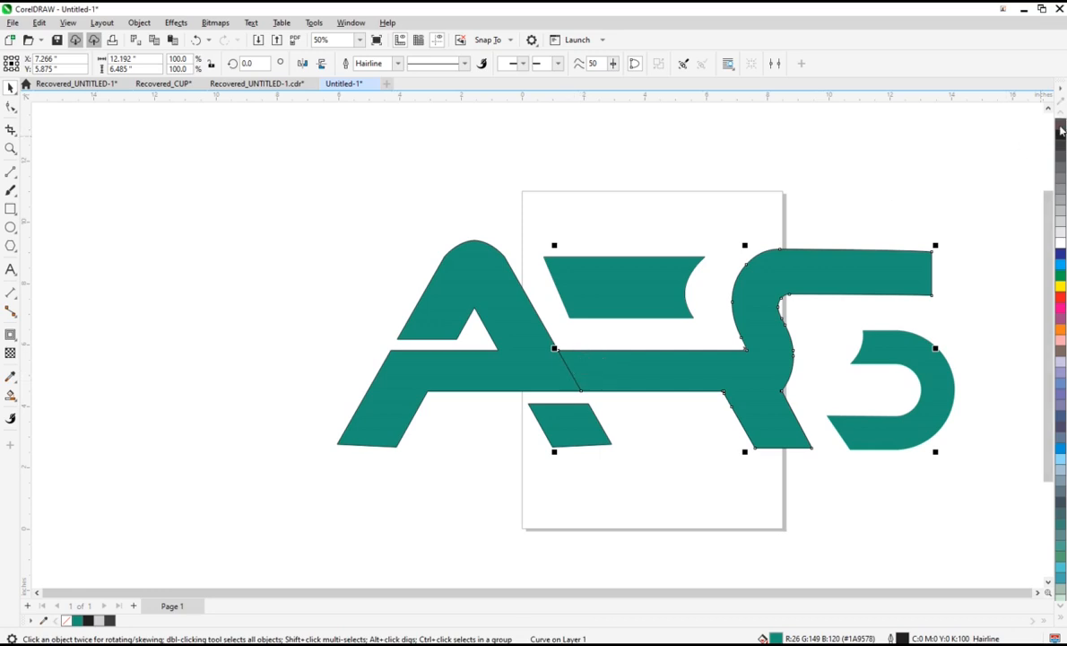
pyautogui.click(693, 433)
pyautogui.scroll(-2, 693, 433)
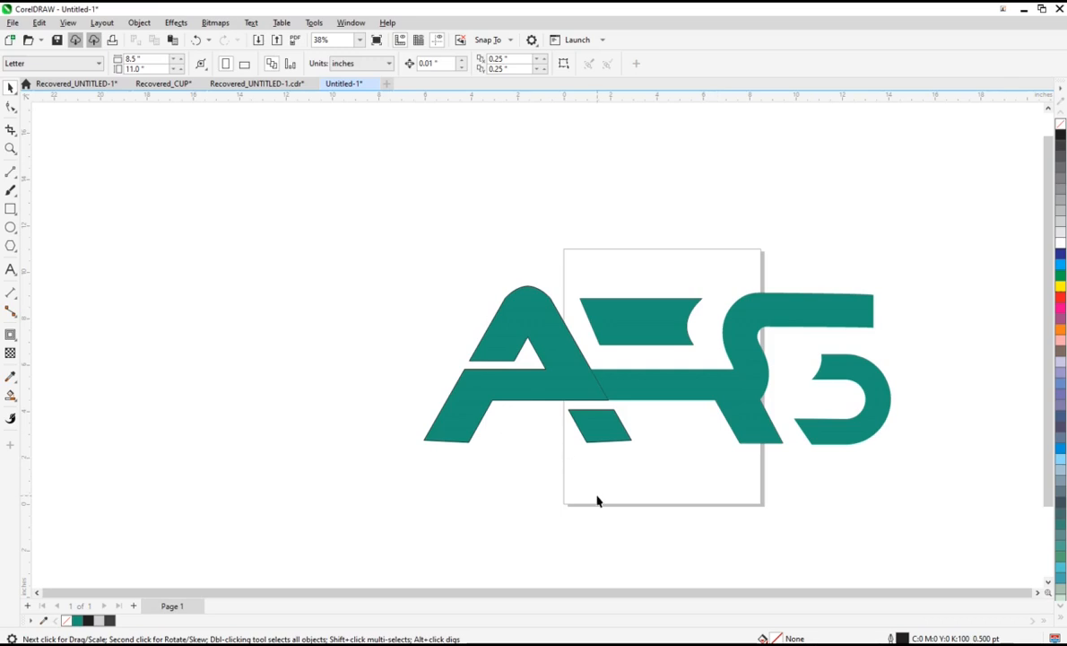
# Step: Copy the ATIF REAL STATE lettering from the Recovered_UNTITLED-1.cdr document into Untitled-1 and place it beneath the monogram
pyautogui.hotkey('ctrl', 'Tab')
pyautogui.click(496, 386)
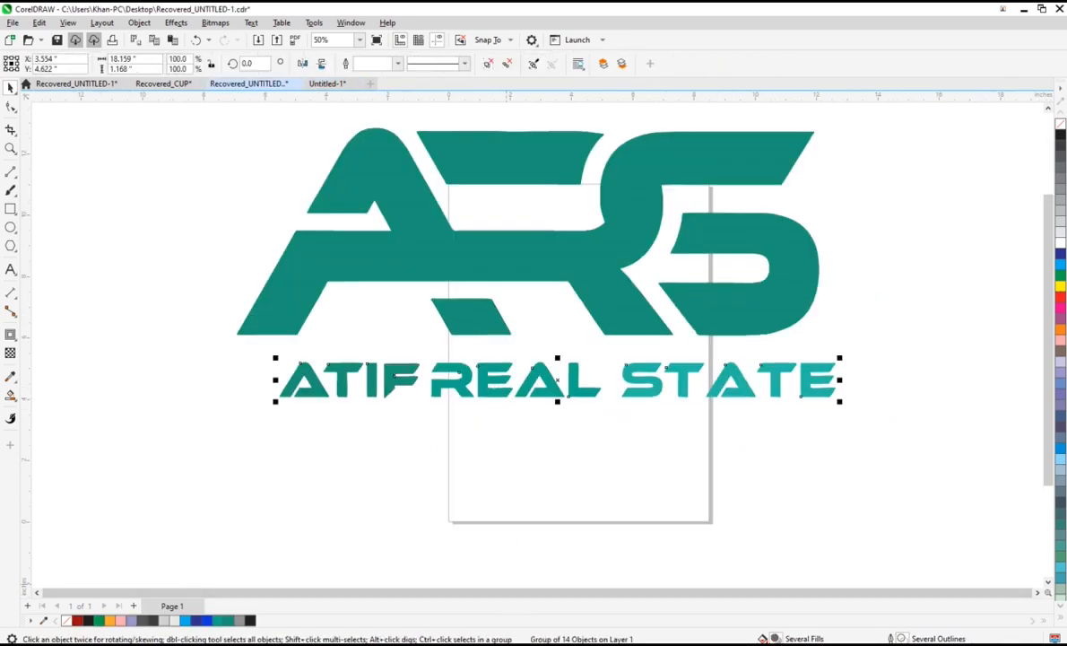
pyautogui.hotkey('ctrl', 'Tab')
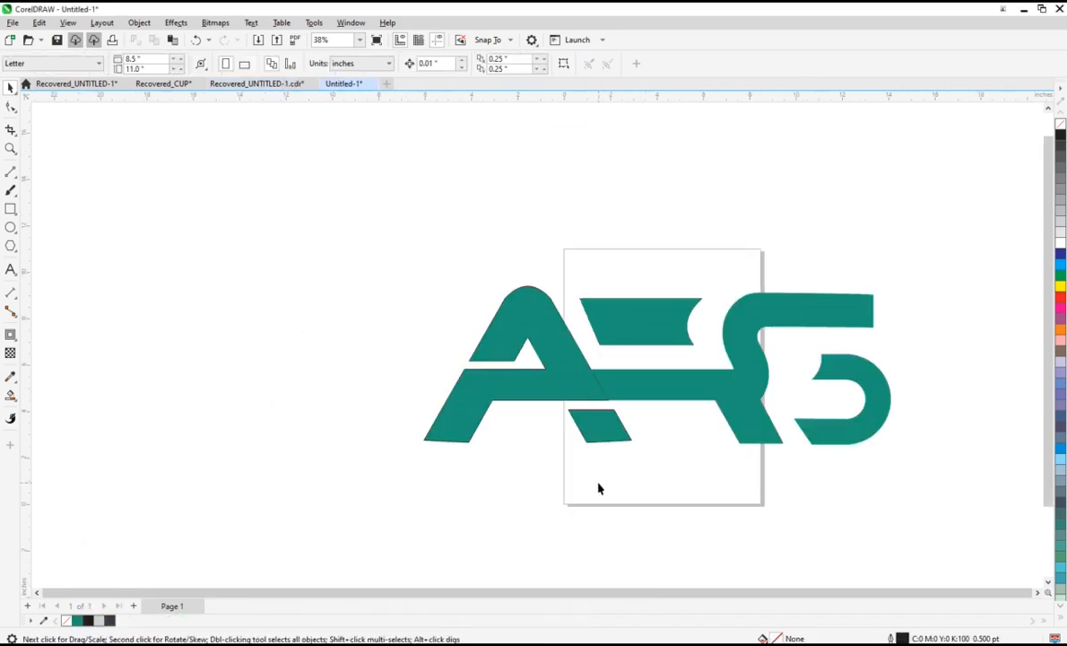
pyautogui.hotkey('ctrl', 'v')
pyautogui.moveTo(645, 381); pyautogui.dragTo(659, 496)
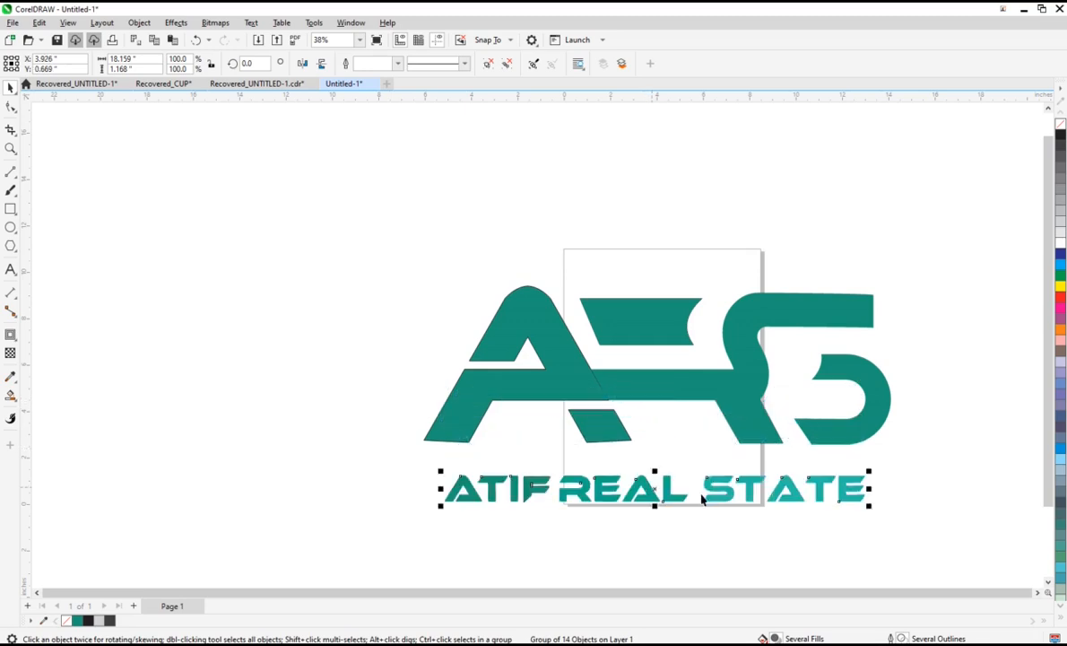
# Step: Remove the outlines from all the monogram pieces above the lettering
pyautogui.scroll(1, 756, 537)
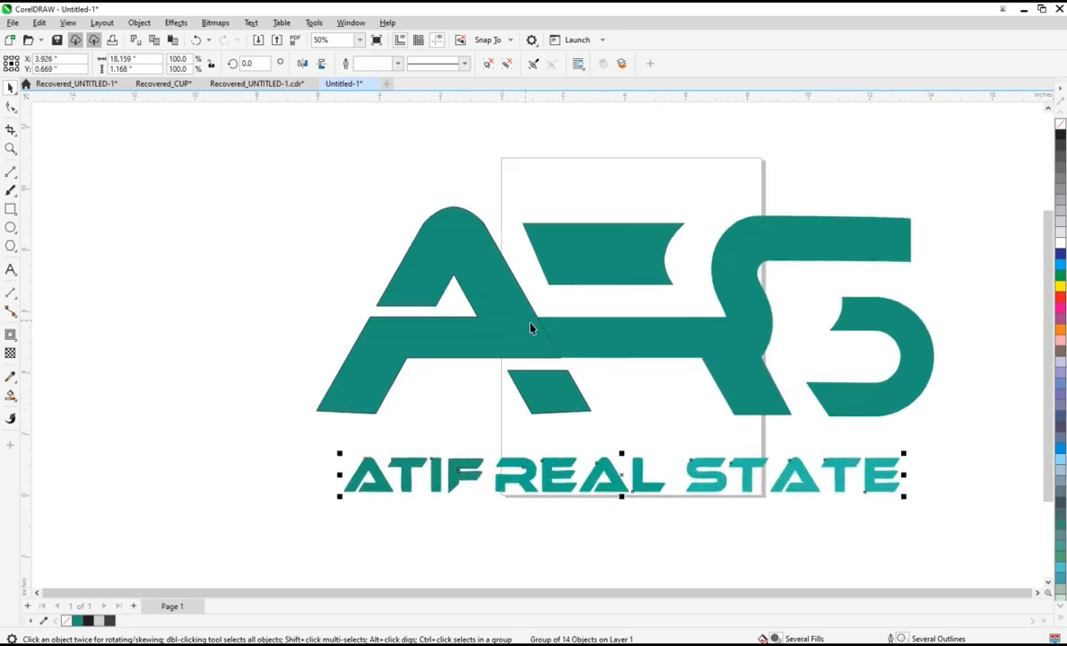
pyautogui.scroll(1, 530, 328)
pyautogui.click(664, 337)
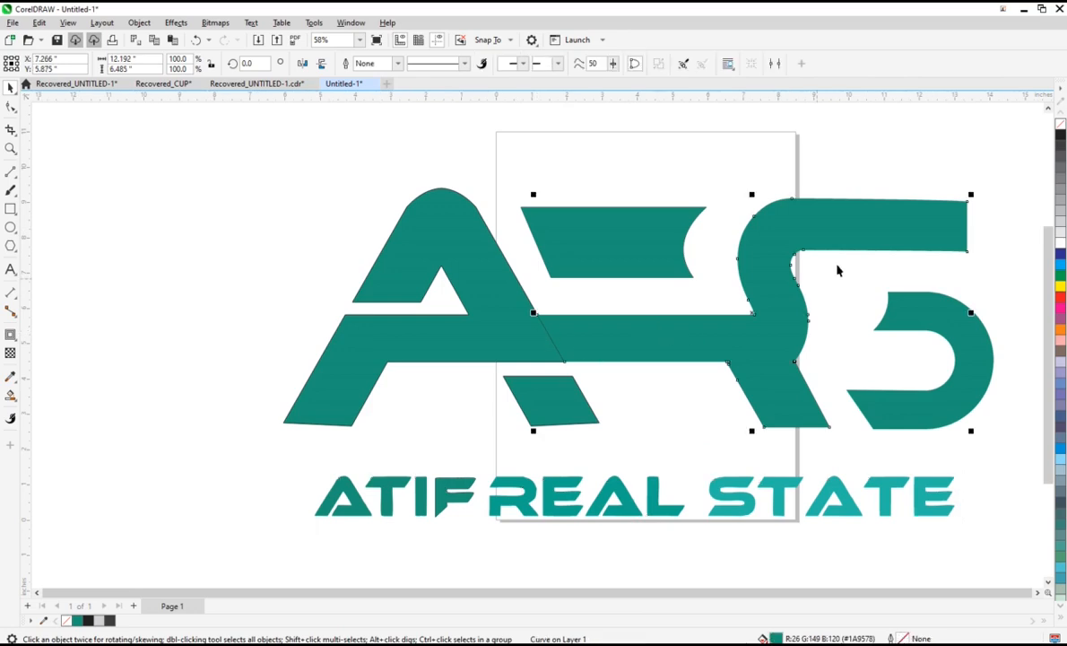
pyautogui.scroll(-1, 837, 270)
pyautogui.moveTo(287, 158); pyautogui.dragTo(1012, 445)
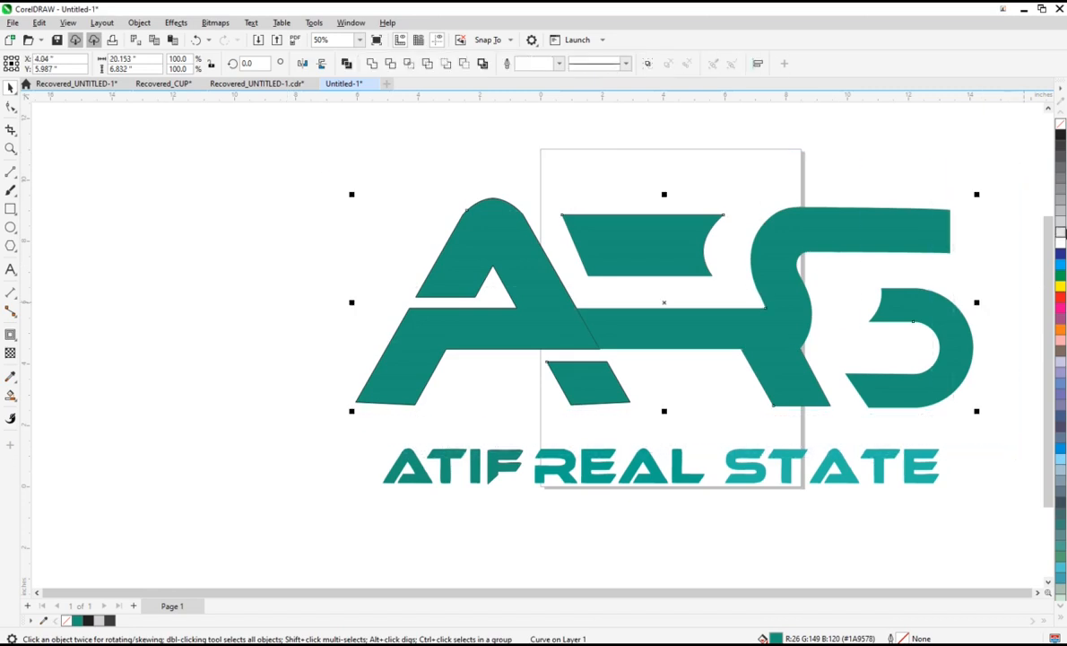
pyautogui.rightClick(1061, 128)
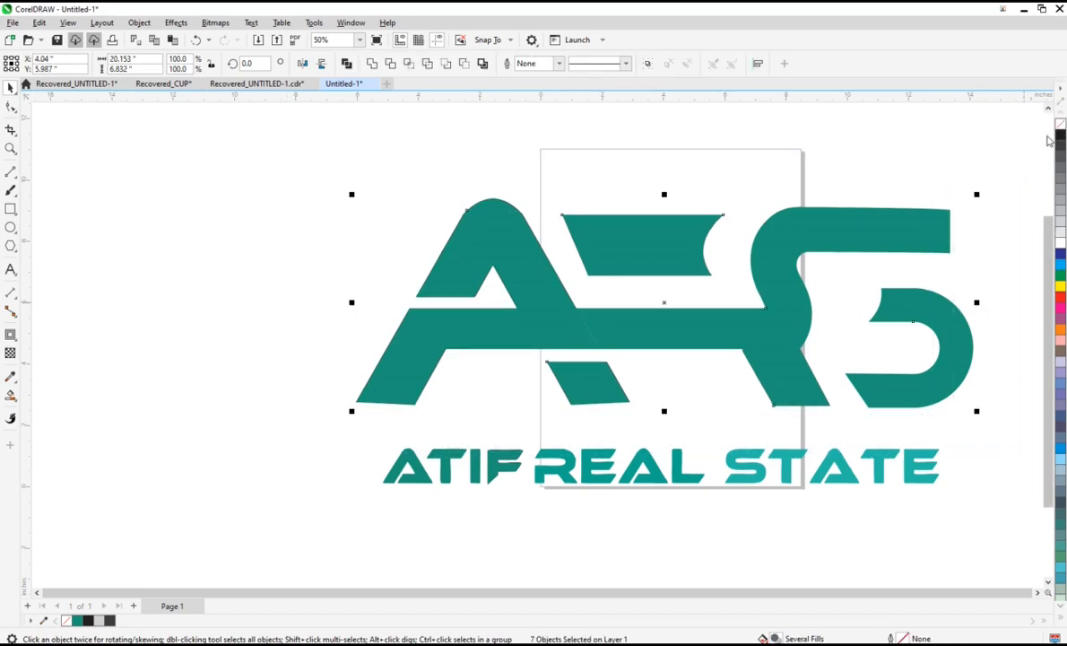
pyautogui.click(831, 170)
pyautogui.scroll(-2, 781, 233)
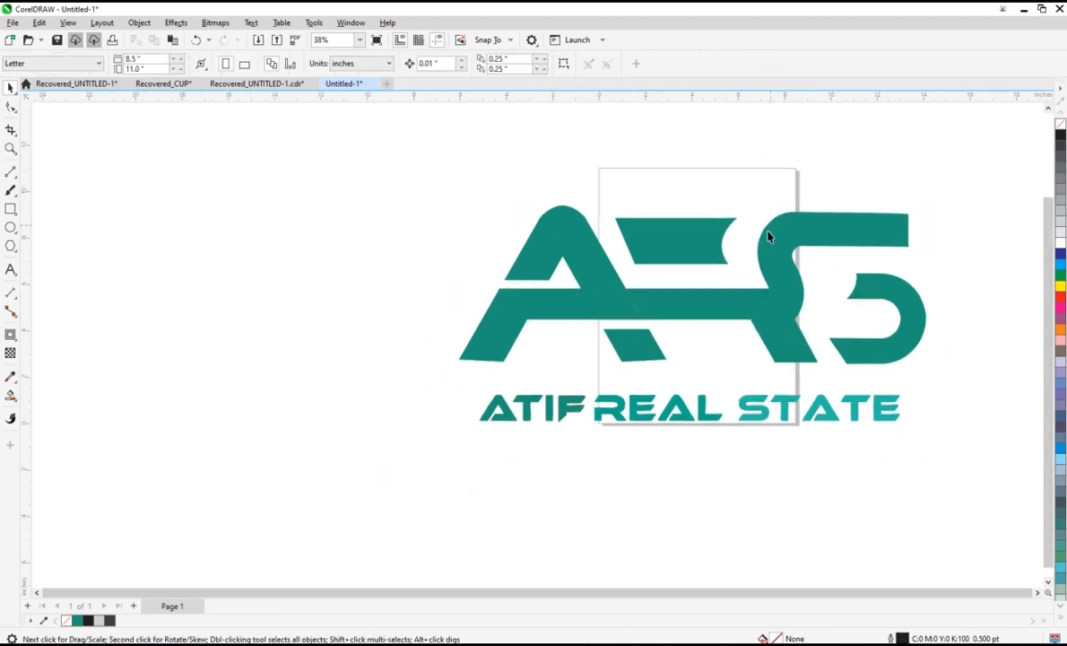
# Step: Nudge the S's lower curved piece about 0.25 in left and 0.04 in down towards the R's leg
pyautogui.click(913, 303)
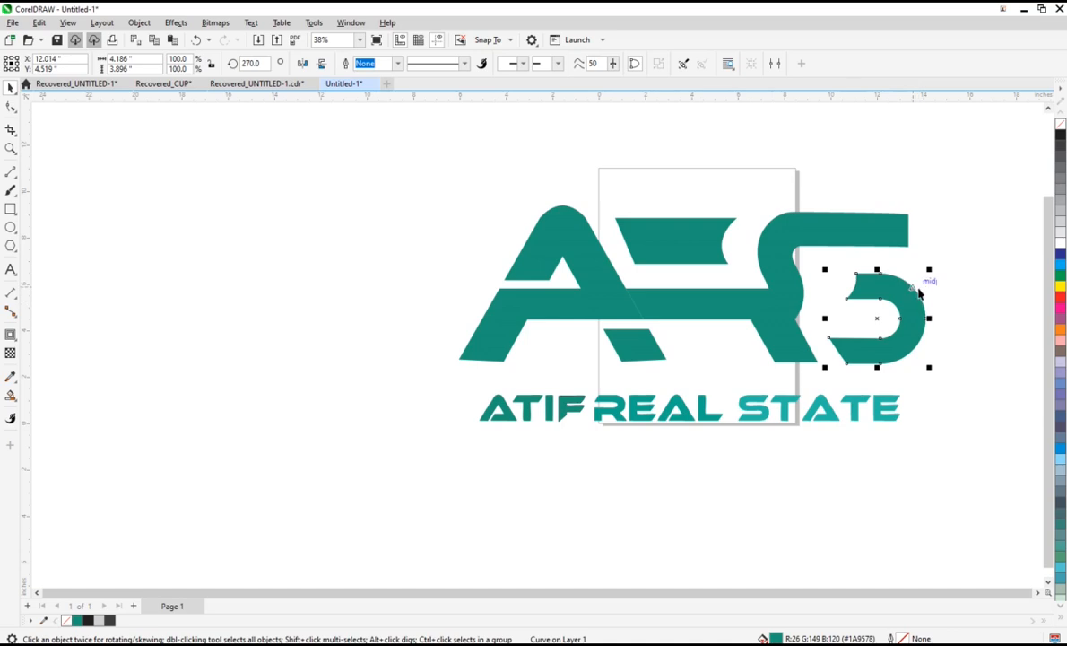
pyautogui.press('Left')
pyautogui.press('Left')
pyautogui.press('Left')
pyautogui.press('Left')
pyautogui.press('Left')
pyautogui.press('Left')
pyautogui.press('Left')
pyautogui.press('Left')
pyautogui.press('Left')
pyautogui.press('Left')
pyautogui.press('Left')
pyautogui.press('Left')
pyautogui.press('Left')
pyautogui.press('Left')
pyautogui.press('Left')
pyautogui.press('Left')
pyautogui.press('Left')
pyautogui.press('Left')
pyautogui.press('Left')
pyautogui.press('Left')
pyautogui.press('Down')
pyautogui.press('Down')
pyautogui.press('Down')
pyautogui.press('Down')
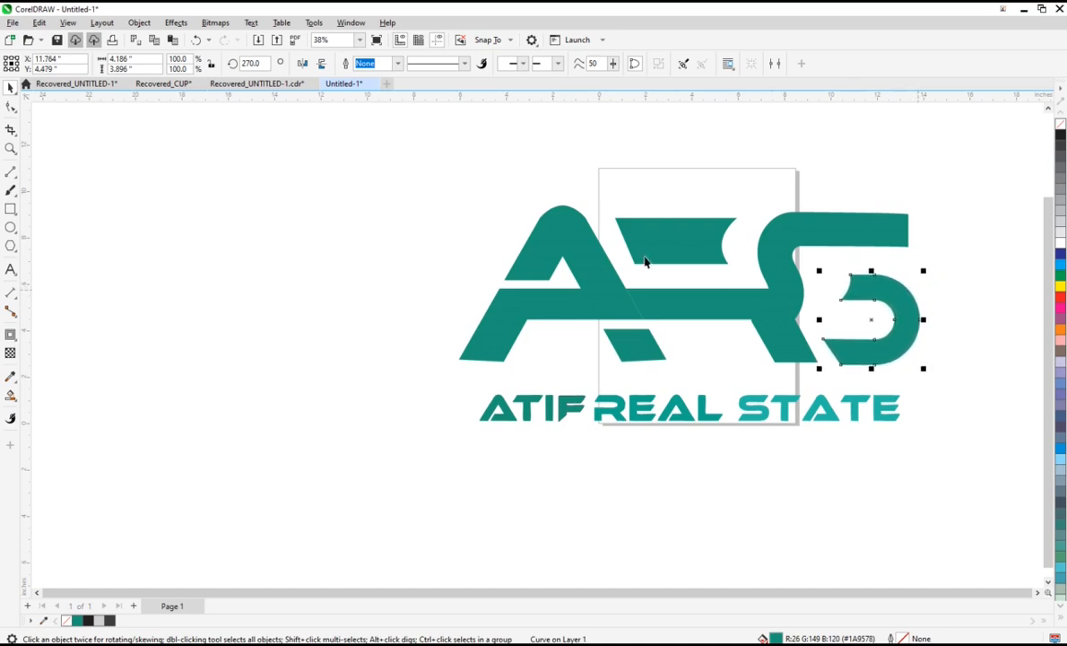
pyautogui.click(982, 248)
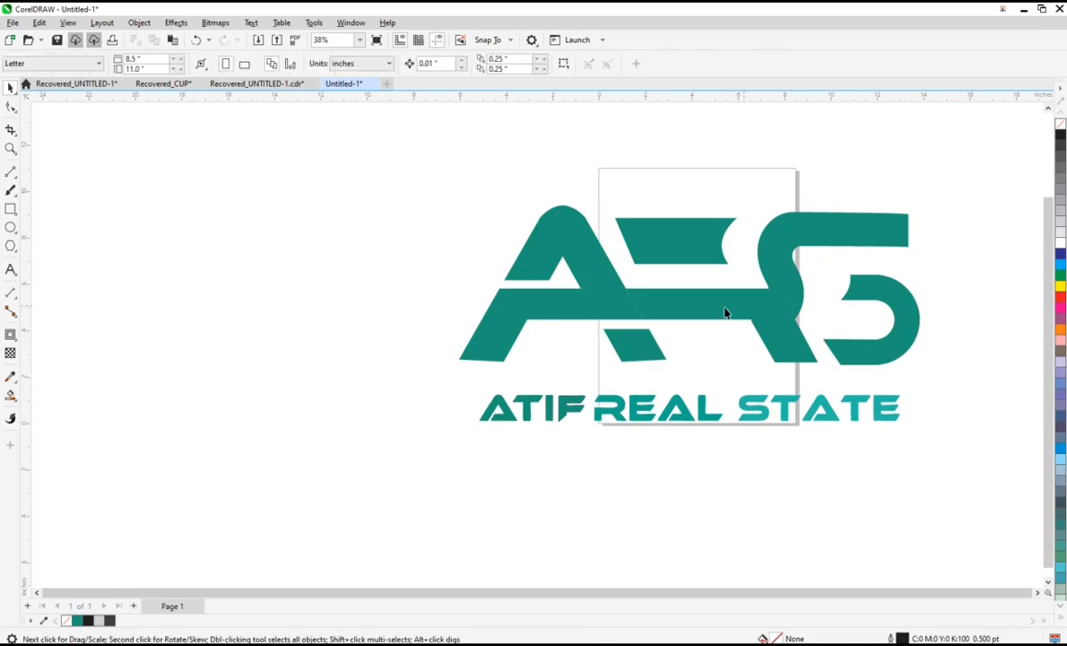